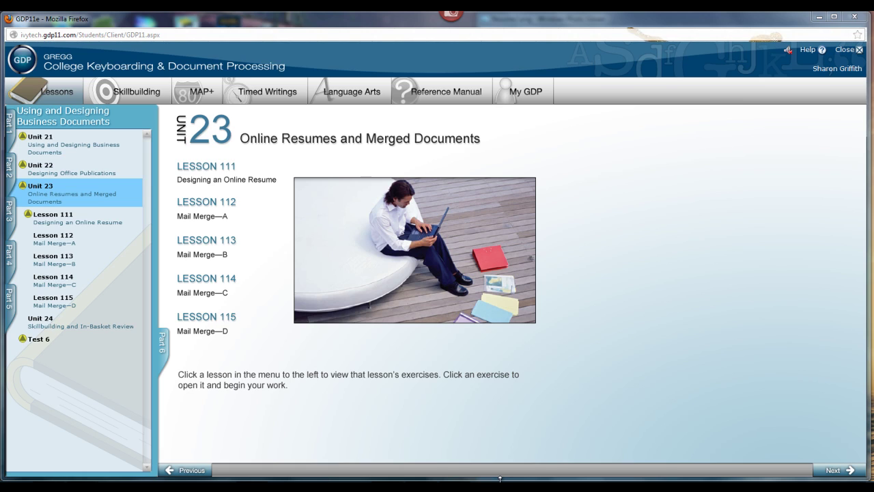
Expand Lesson 111 in GDP and open the 111E: Online Resume reading page.
click(63, 225)
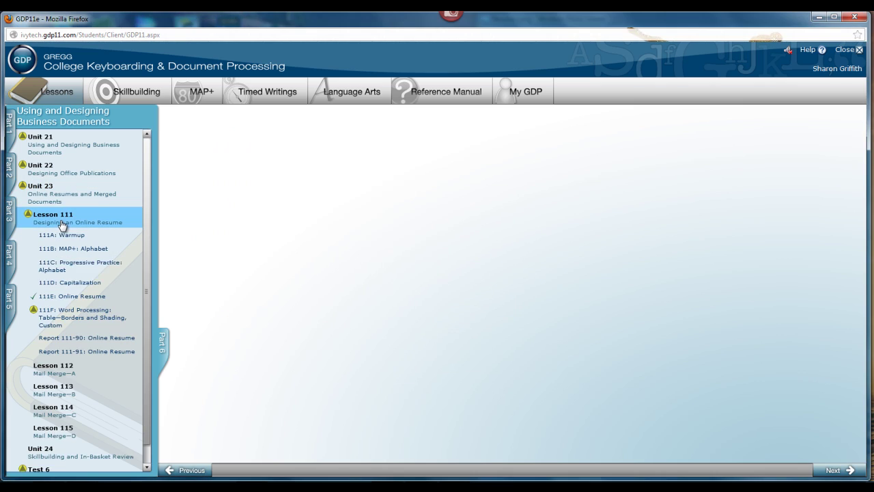
click(65, 298)
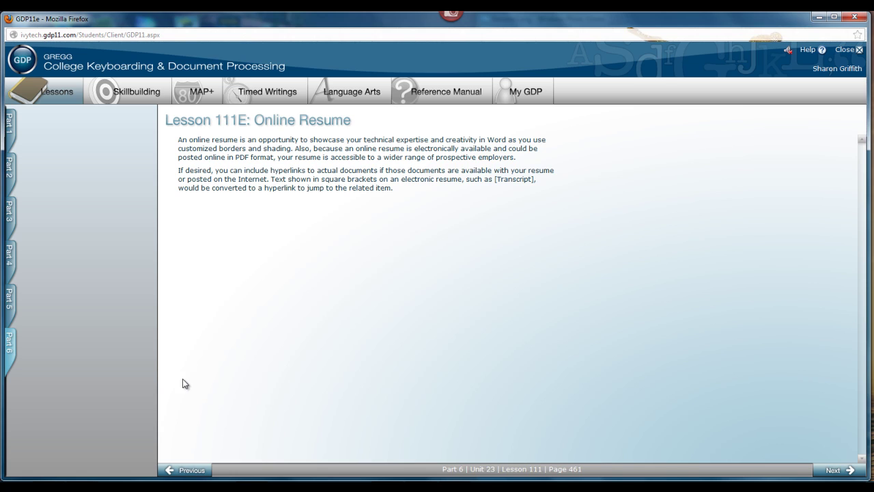
Open exercise 111F: Word Processing: Table—Borders and Shading, Custom from the lesson list.
click(52, 326)
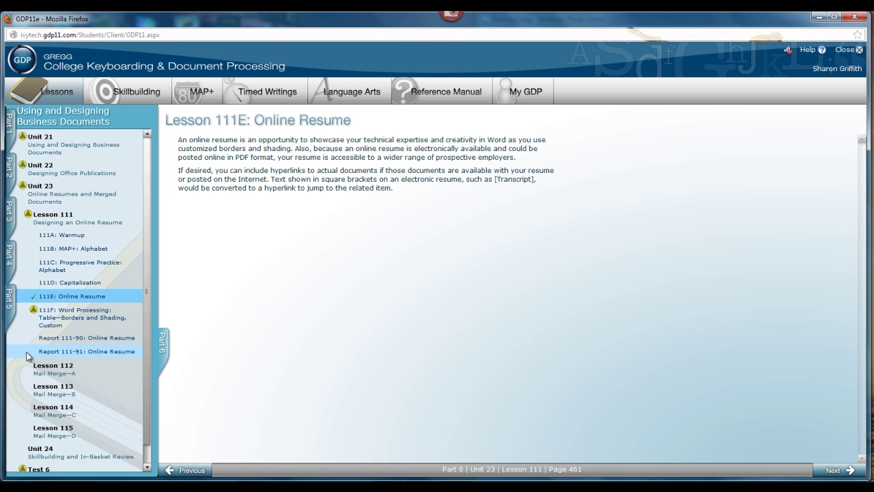
click(71, 318)
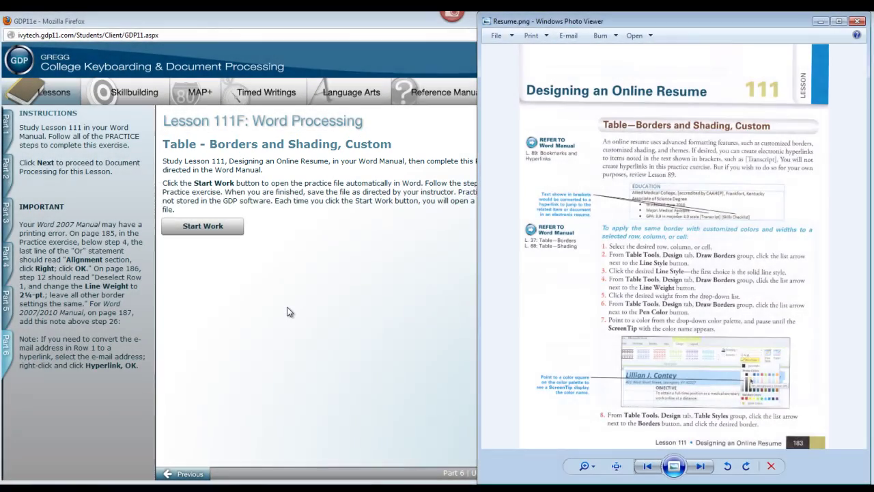
Close the manual viewer and reopen Resume.png from the taskbar.
key(alt+F4)
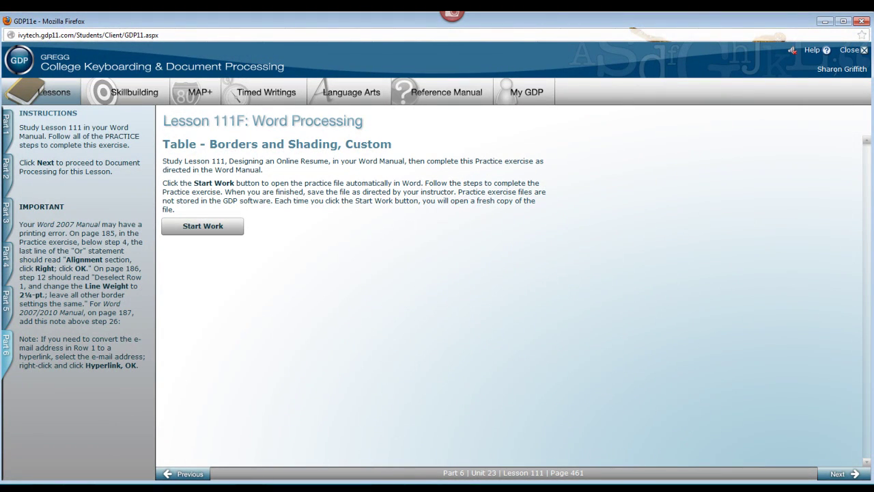
mouse_move(421, 488)
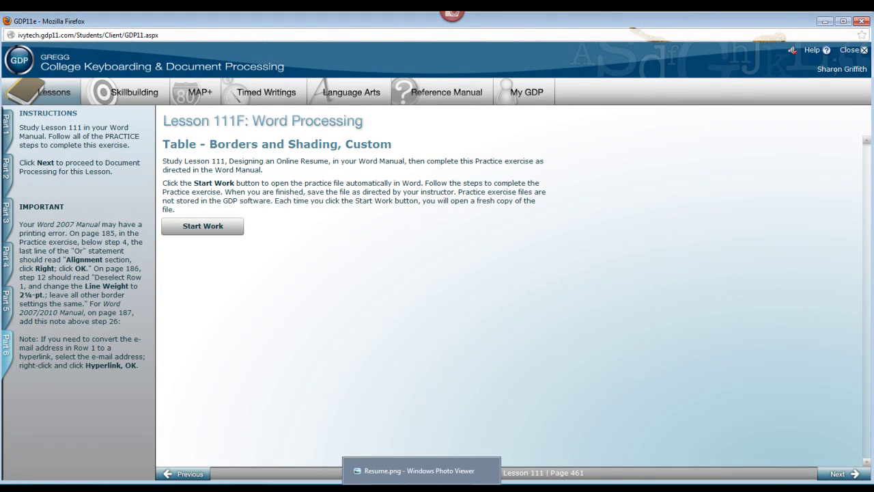
click(421, 470)
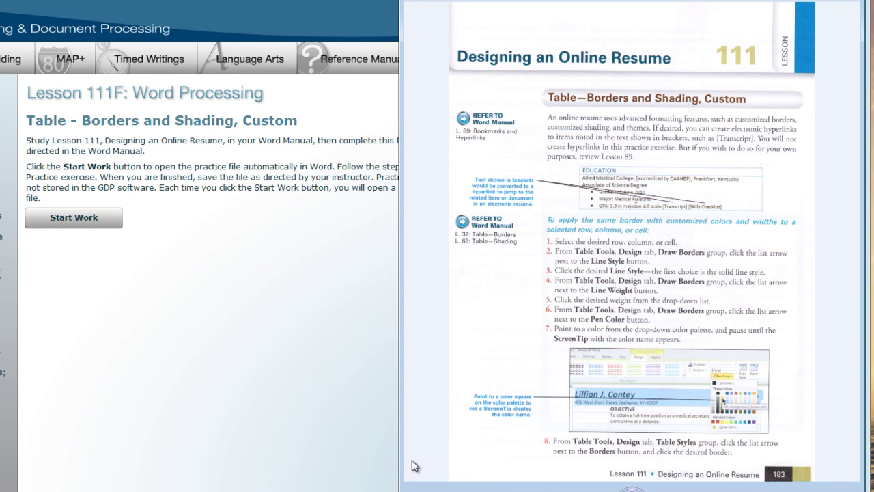
Scroll the manual and advance to page 185's Practice steps.
scroll(457, 486, down, 5)
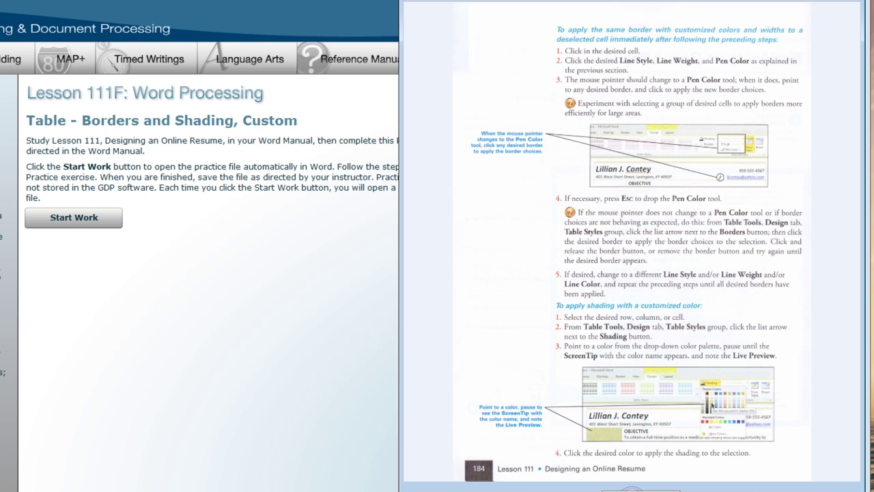
key(Page_Down)
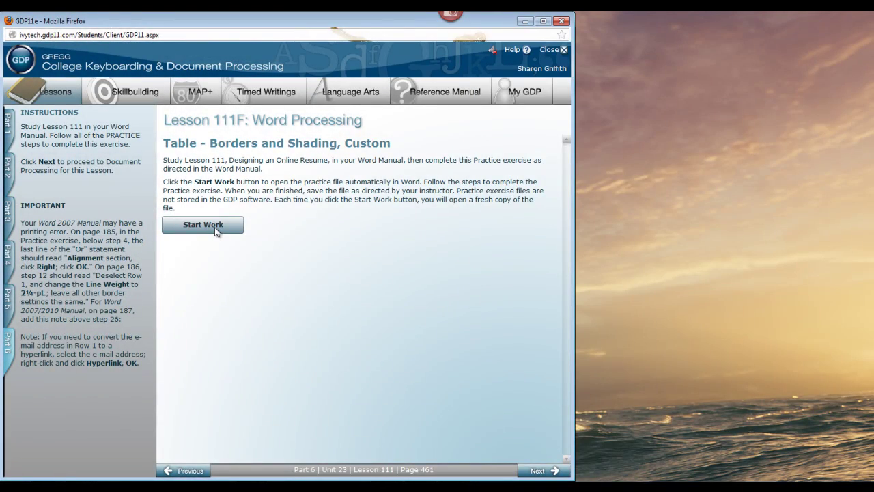
Open practice-111.docx in Word and turn on View Gridlines for the table.
click(215, 226)
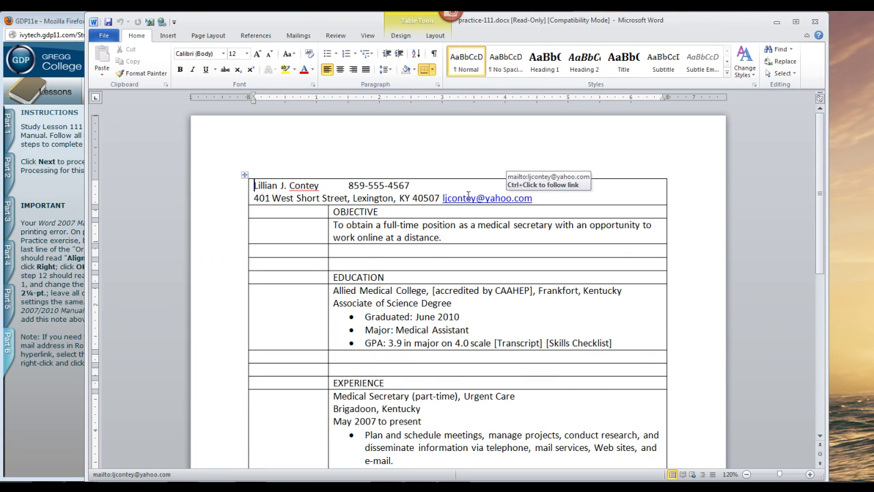
click(437, 36)
click(126, 77)
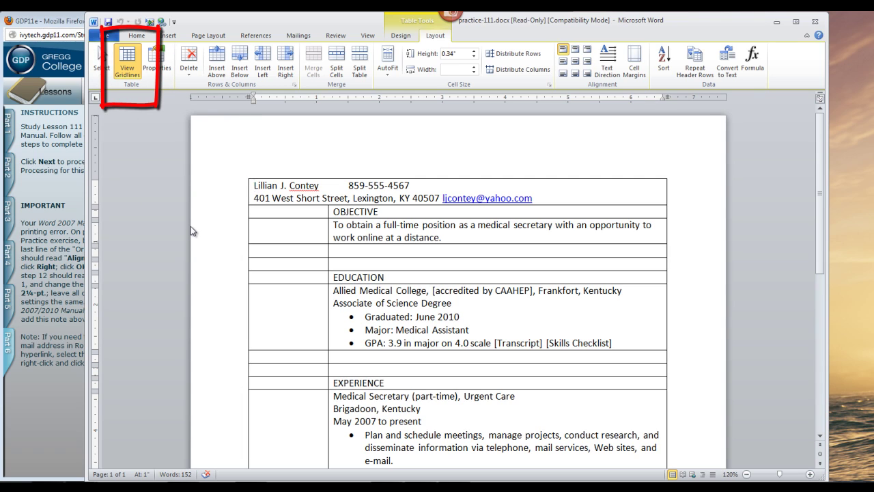
Select the whole resume table and apply No Border.
click(244, 176)
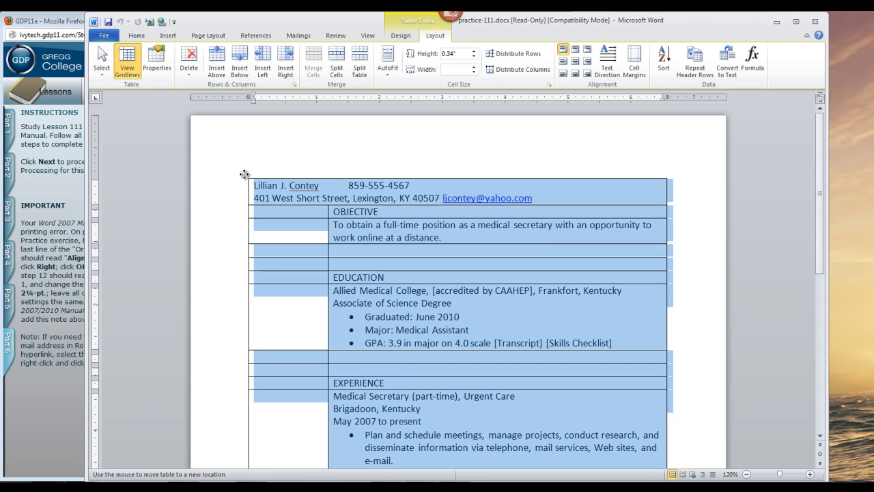
click(402, 36)
click(538, 61)
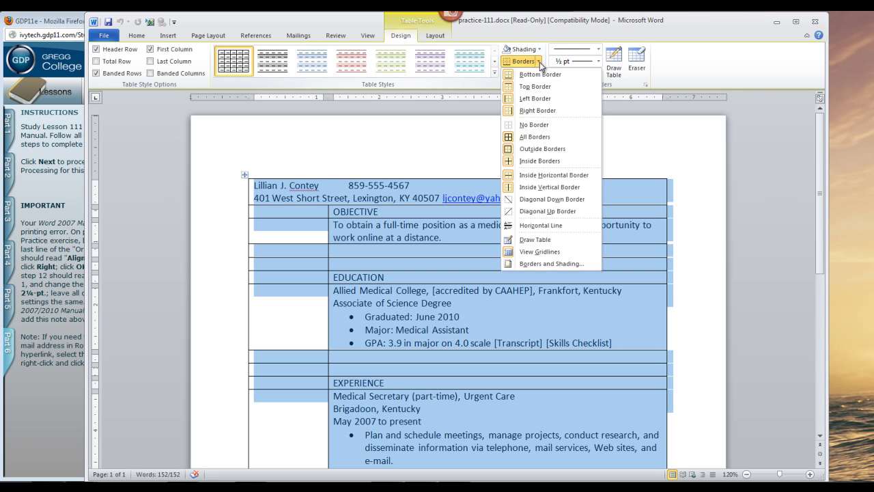
click(534, 127)
click(502, 328)
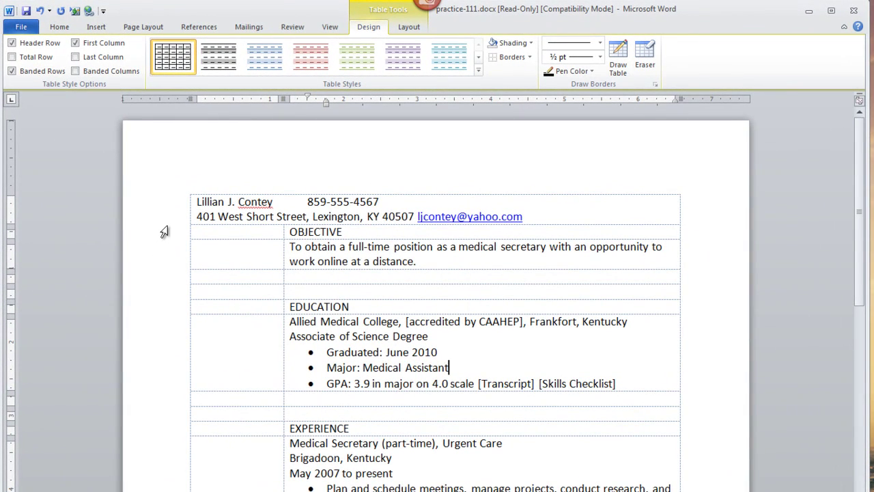
Make the table's first row italic.
click(167, 222)
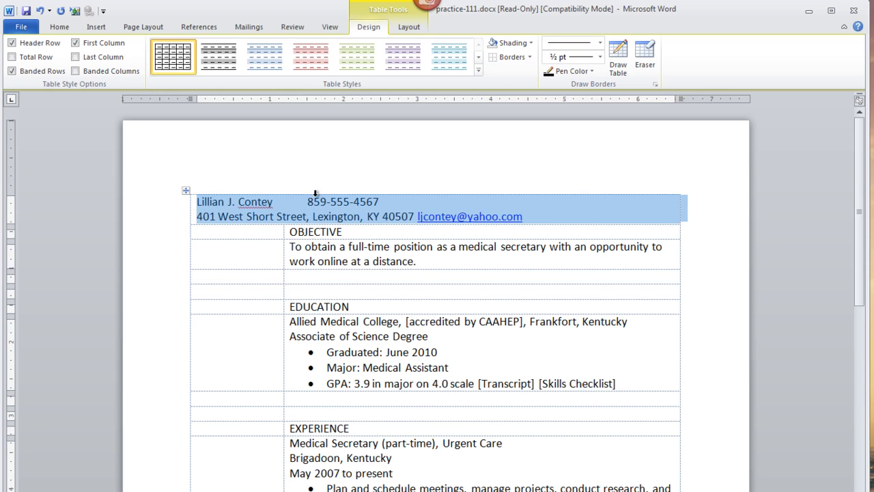
right_click(271, 206)
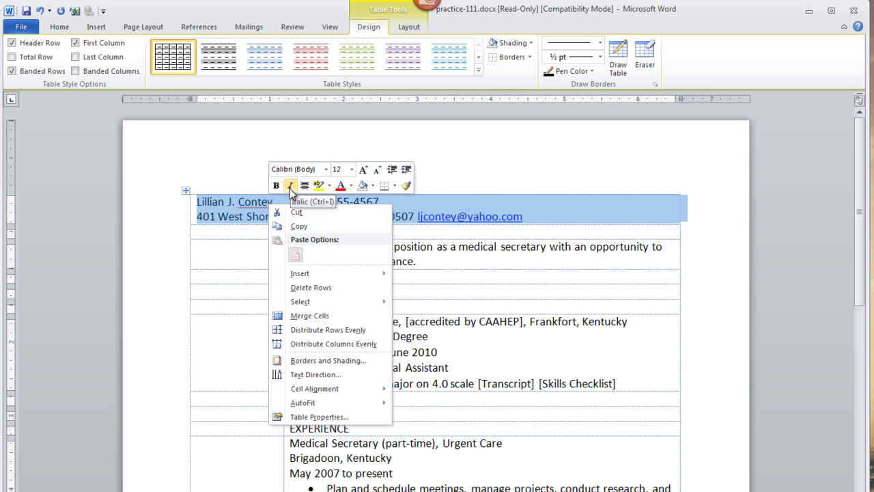
click(290, 185)
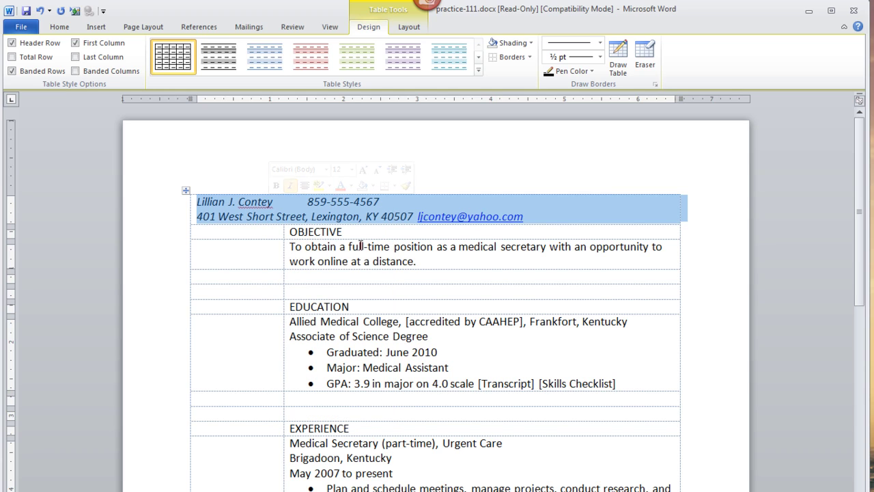
Make the applicant's name 24 pt bold.
drag(198, 202, 273, 202)
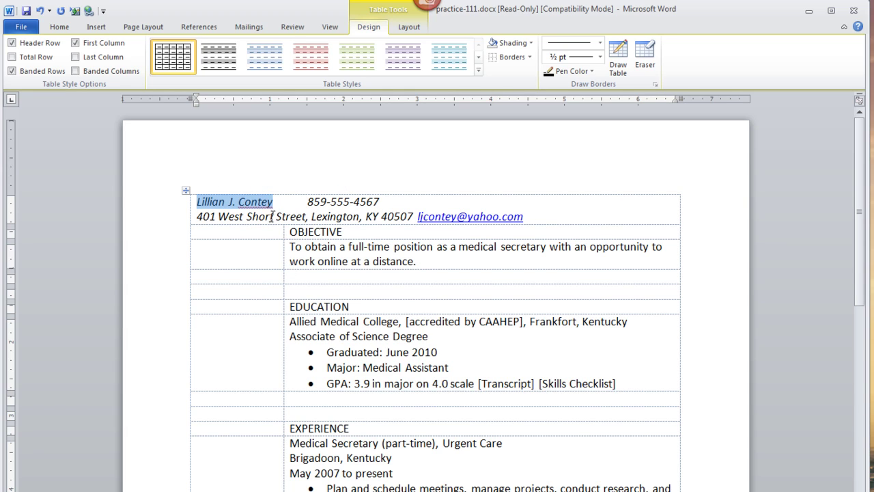
mouse_move(275, 202)
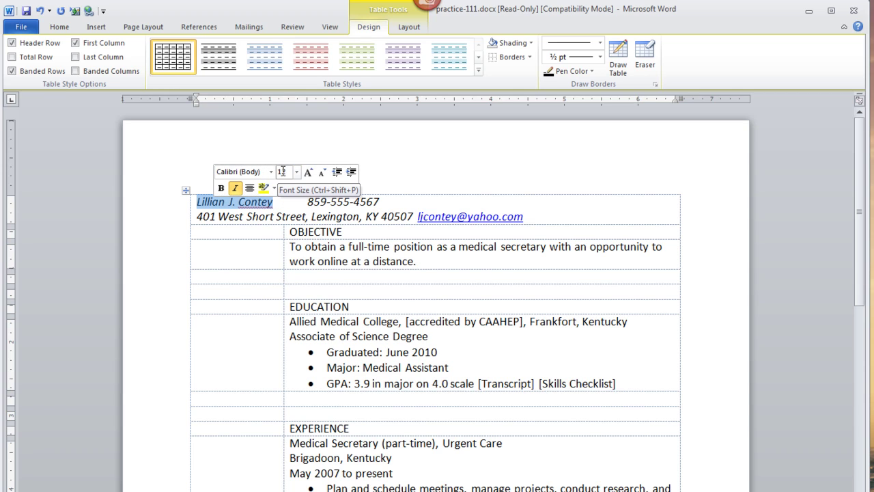
click(296, 173)
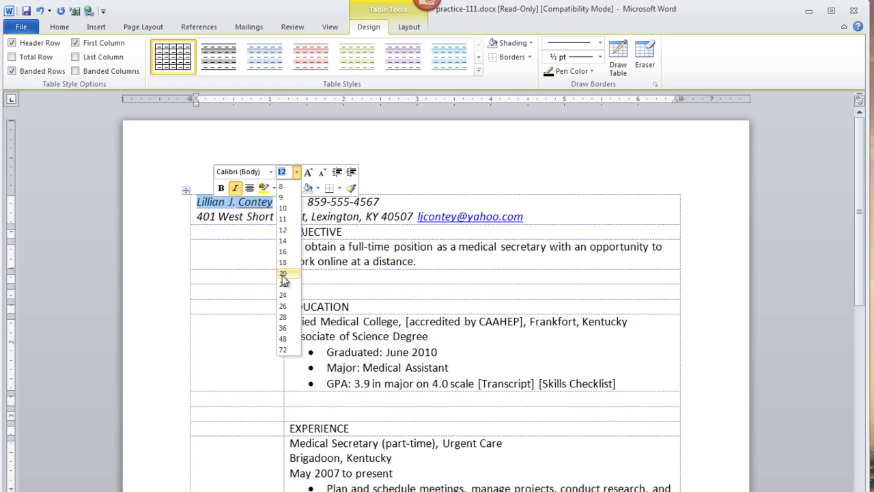
click(283, 295)
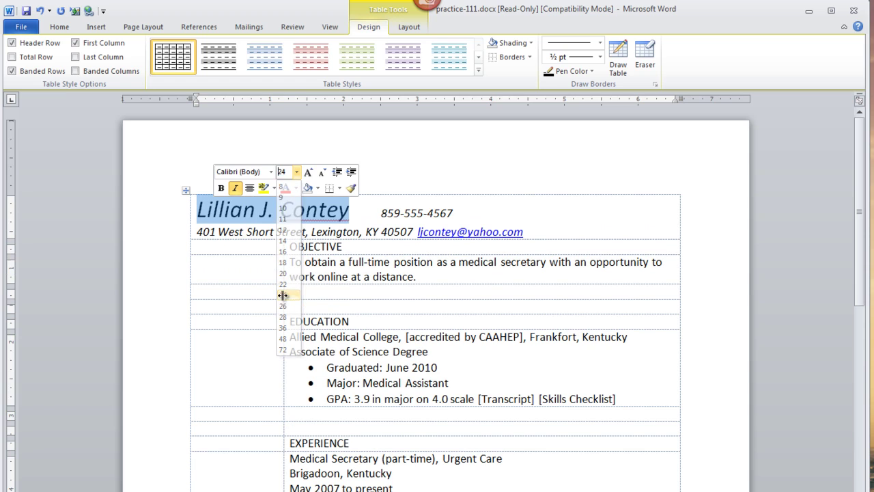
click(220, 189)
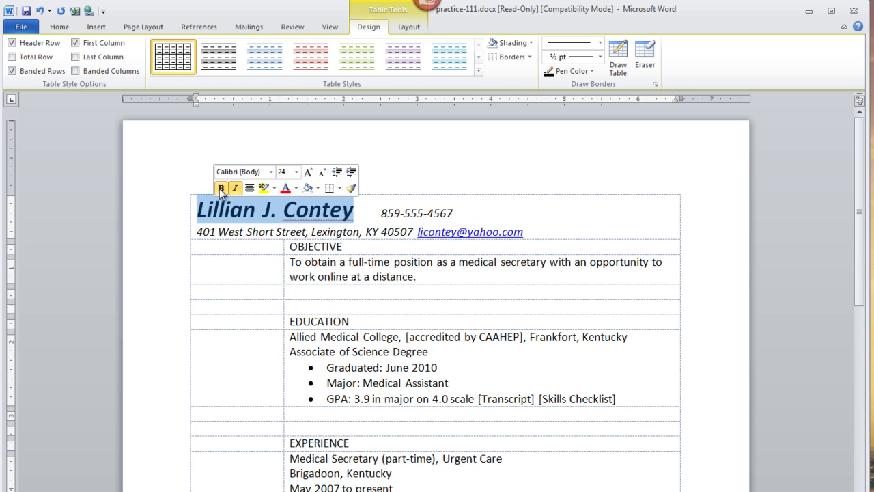
click(199, 210)
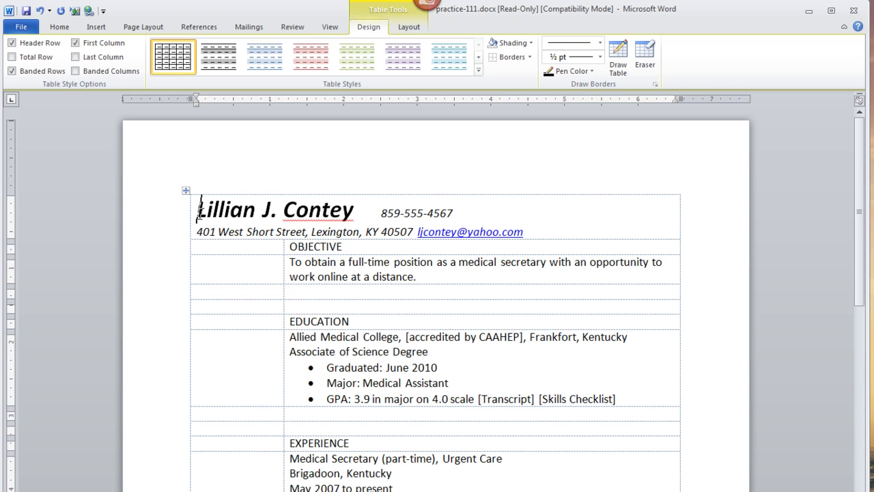
Set a right tab stop near 6.75 inches for the first row's contact details.
drag(198, 213, 465, 226)
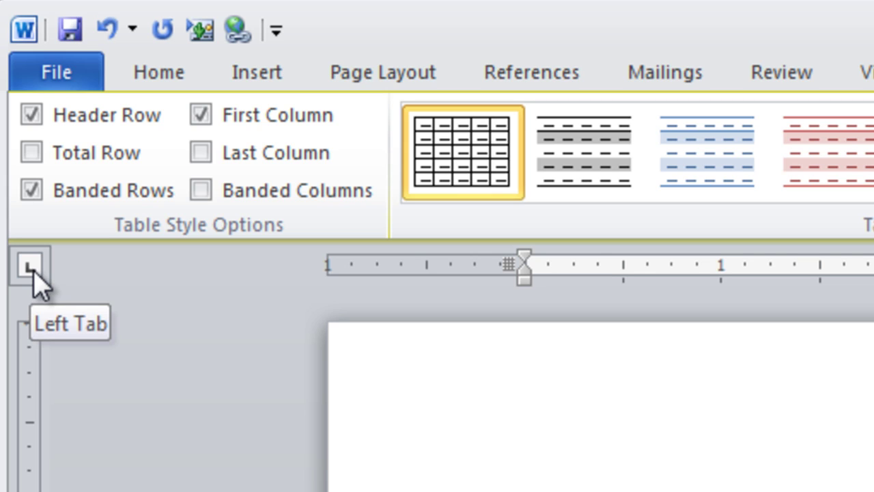
click(31, 271)
click(30, 271)
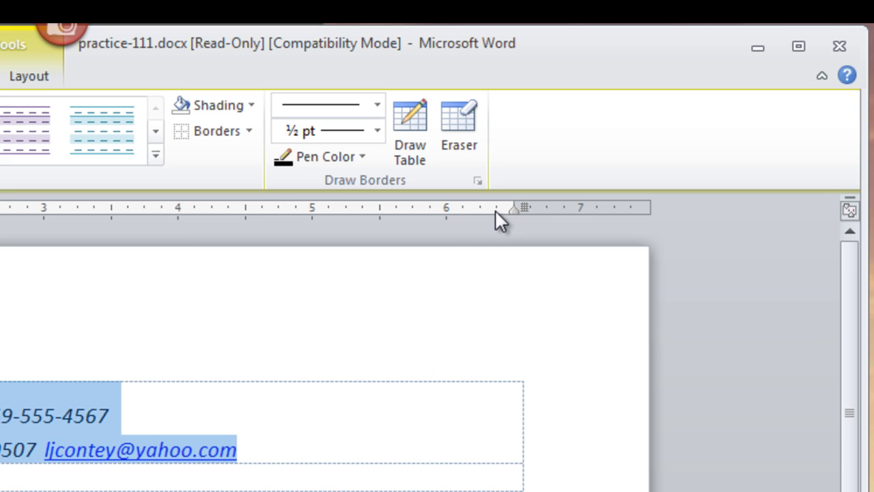
drag(496, 211, 513, 211)
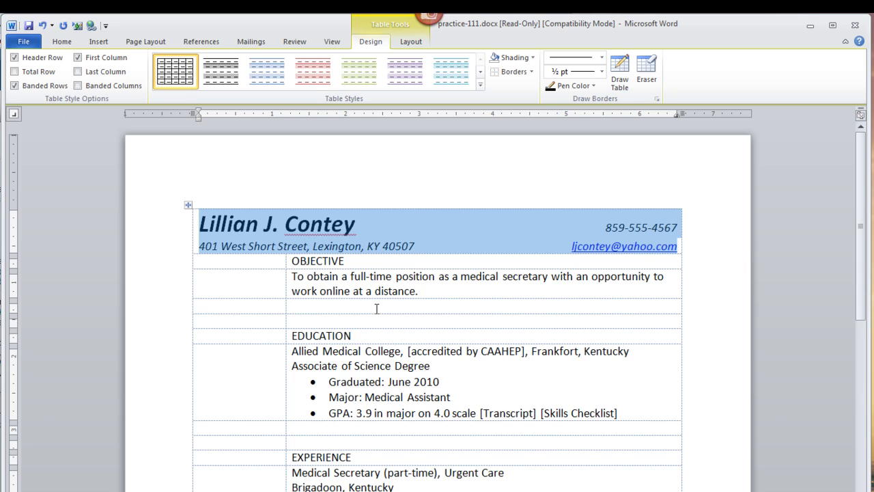
Format the OBJECTIVE heading as 14-point bold.
click(345, 305)
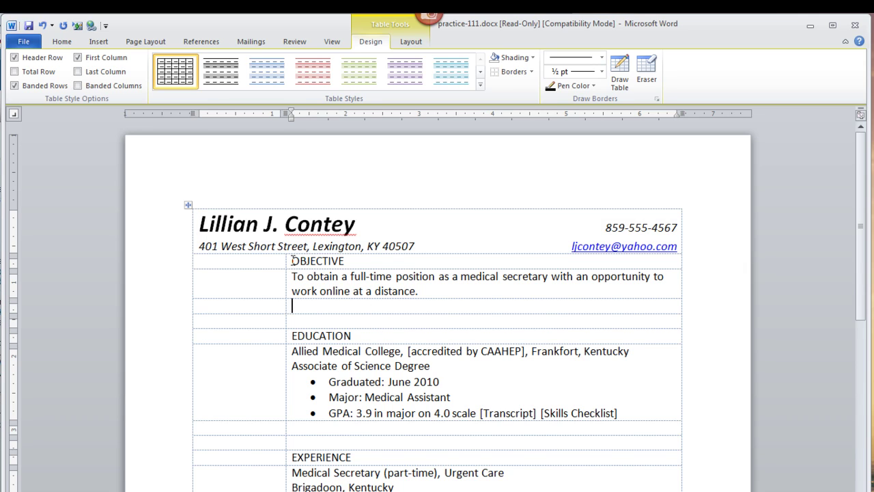
drag(292, 260, 352, 262)
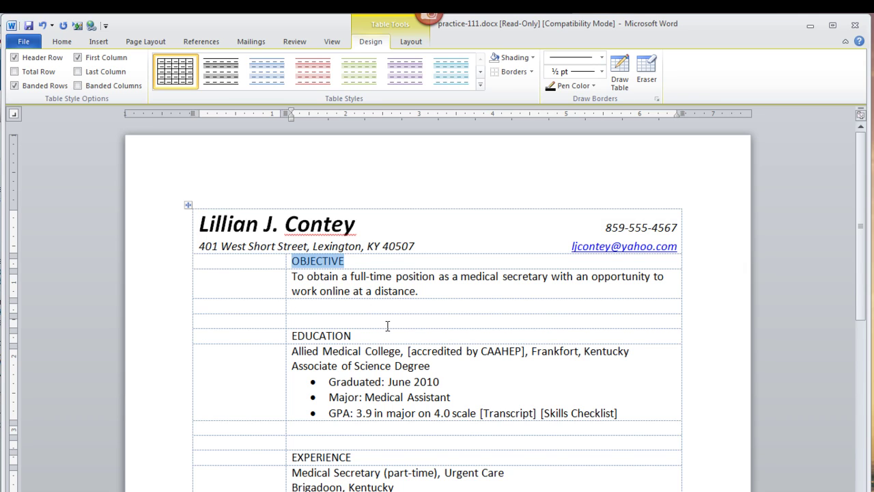
right_click(331, 262)
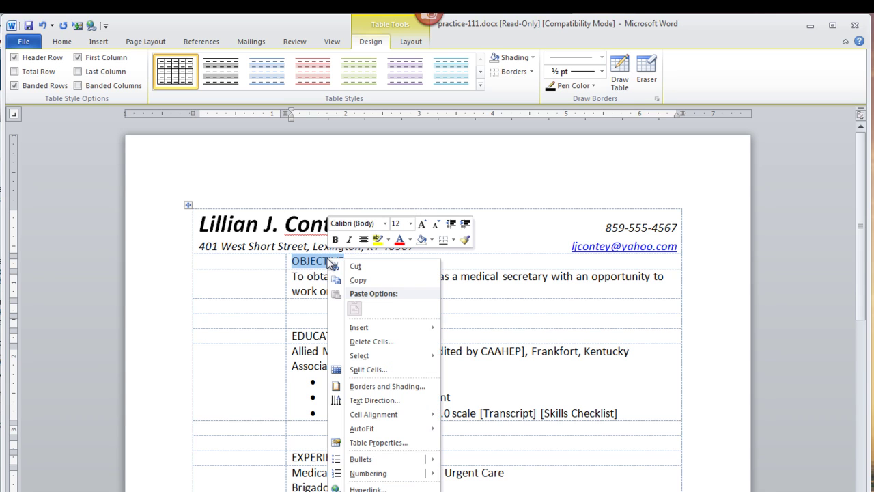
click(410, 224)
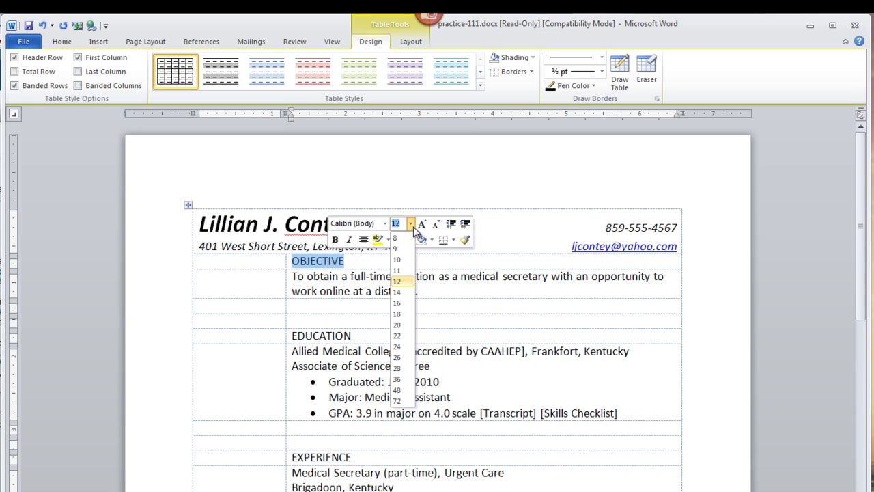
click(402, 294)
click(335, 240)
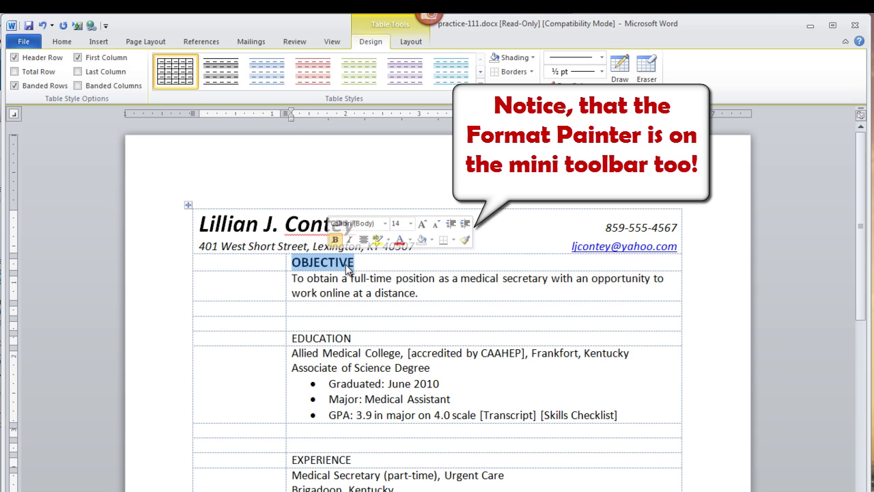
Use Format Painter to copy OBJECTIVE's formatting onto EDUCATION and EXPERIENCE.
click(62, 41)
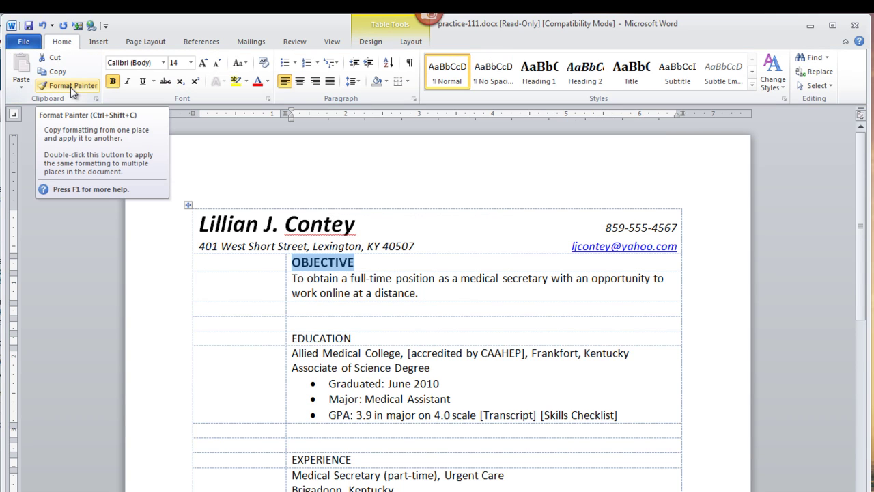
click(71, 86)
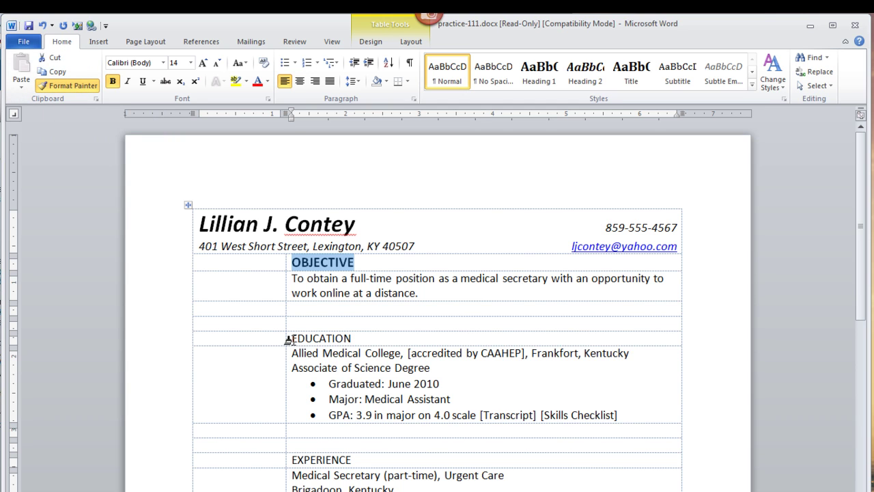
drag(290, 340, 352, 341)
drag(290, 462, 347, 462)
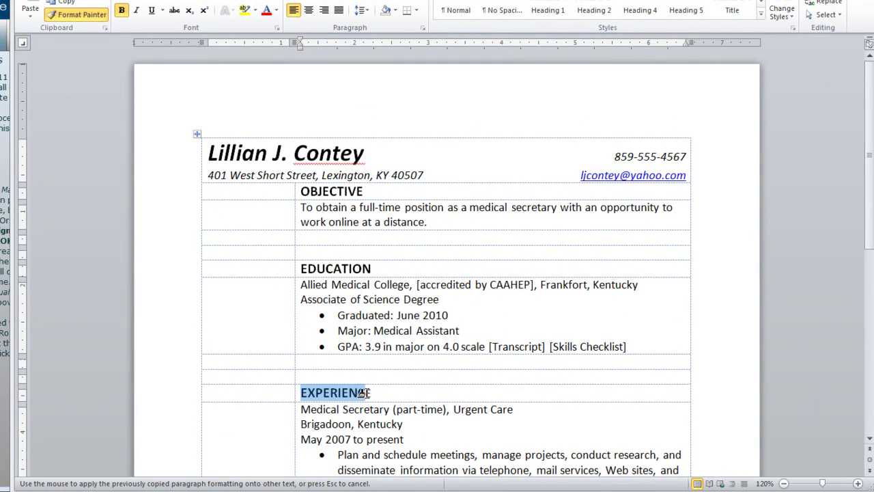
drag(364, 393, 370, 393)
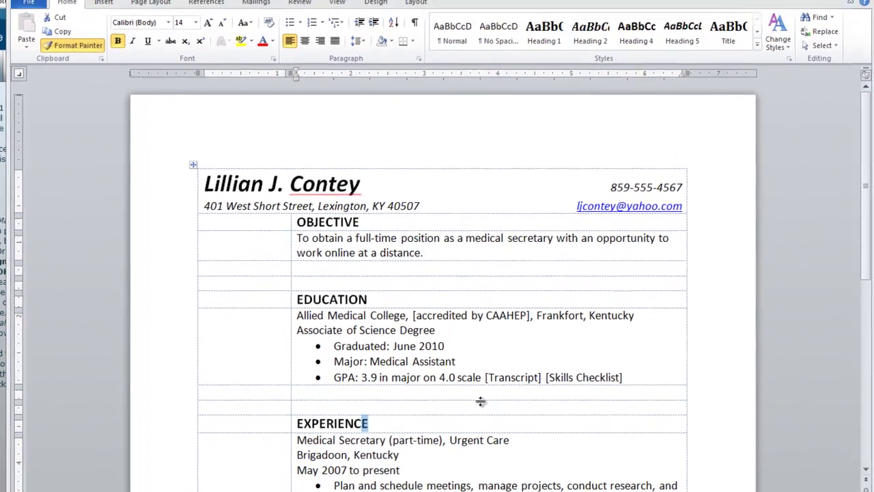
Paint the same heading format onto COMPUTER SKILLS and REFERENCES, then turn Format Painter off.
scroll(481, 403, down, 8)
drag(293, 323, 403, 327)
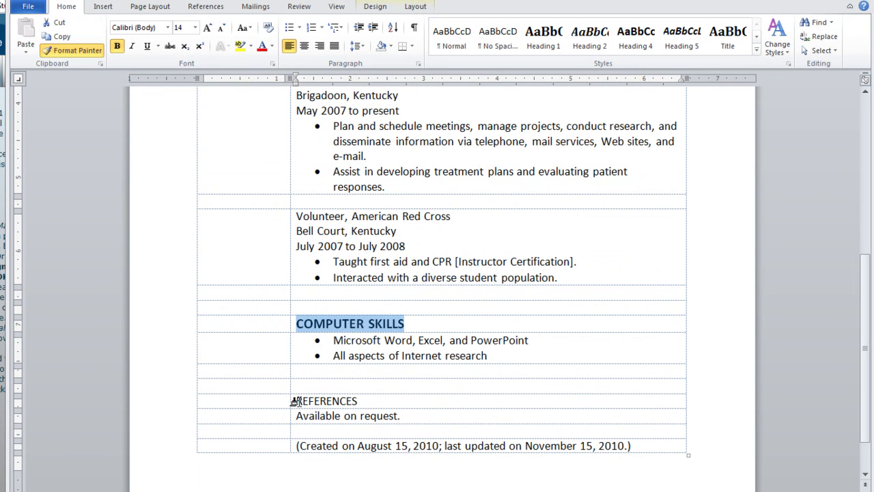
drag(295, 400, 371, 400)
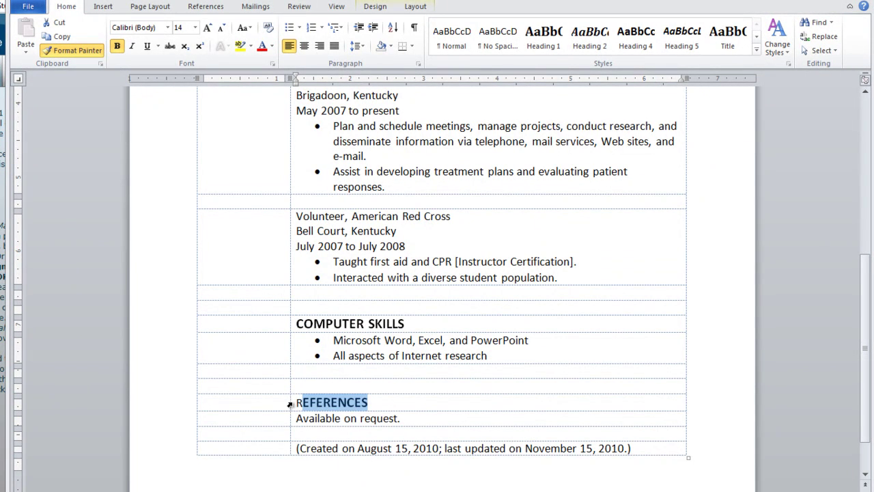
drag(287, 401, 303, 407)
scroll(493, 409, up, 9)
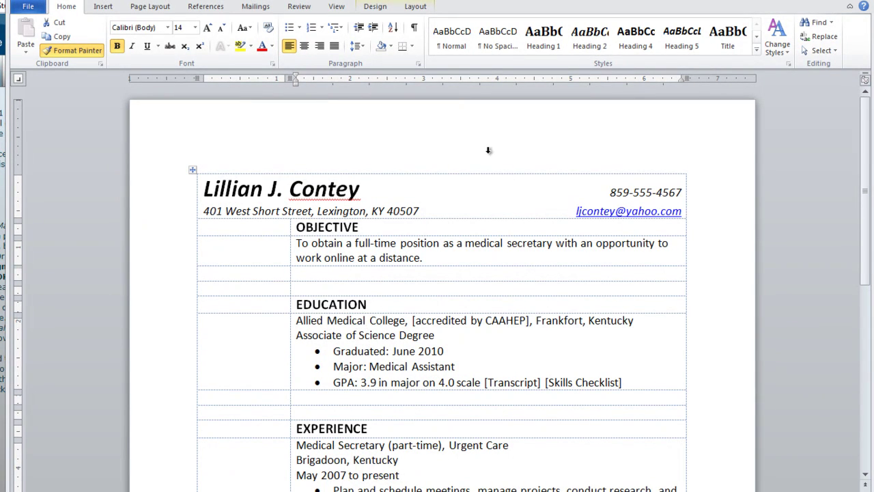
click(465, 189)
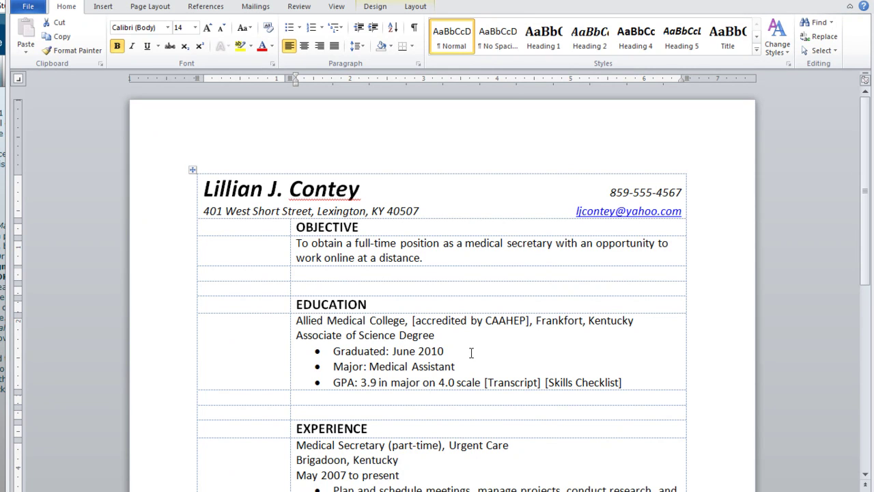
Set the three Education bullet lines to 11 point.
scroll(471, 352, down, 3)
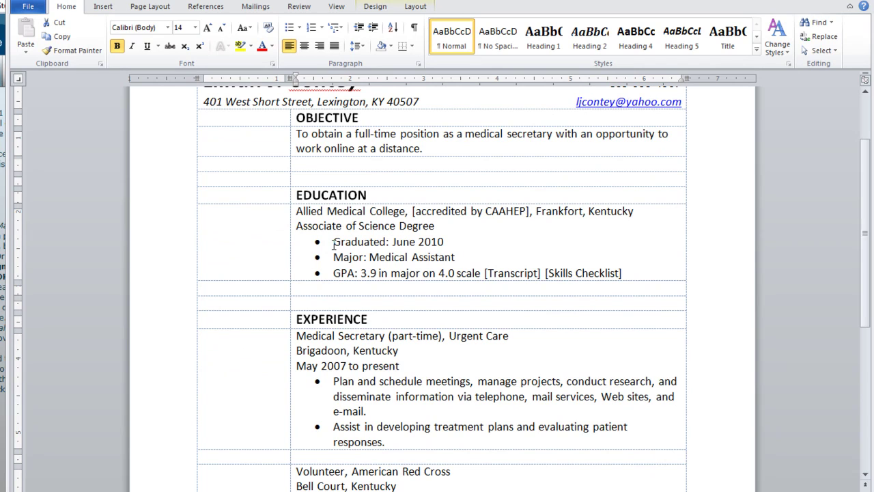
drag(334, 245, 626, 274)
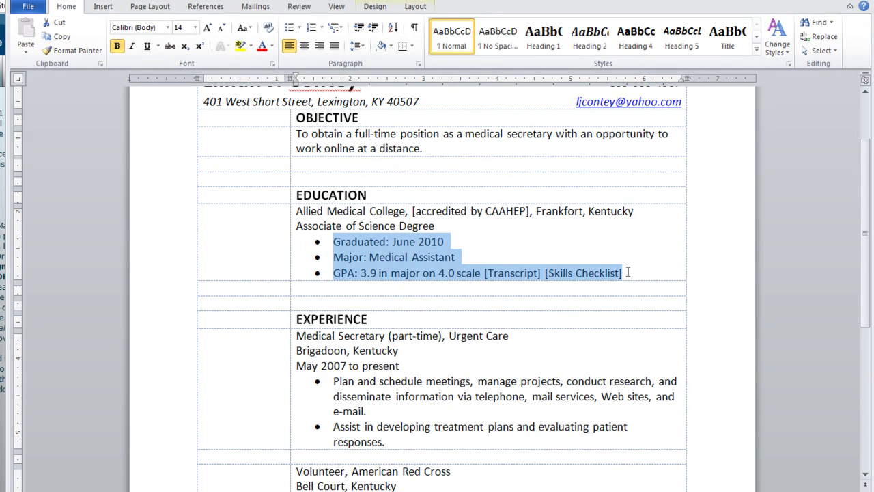
right_click(404, 243)
click(488, 172)
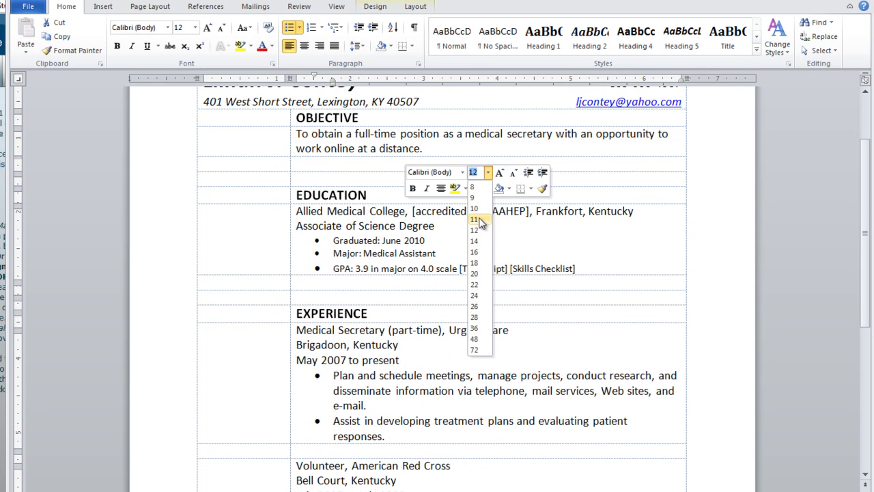
click(480, 219)
click(384, 360)
Set the Experience and Volunteer bullet lines to 11 point.
scroll(356, 278, down, 3)
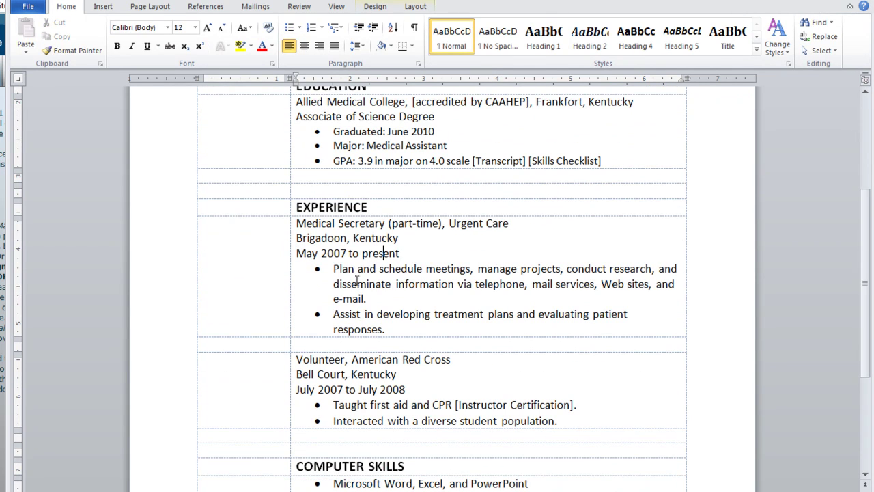
drag(334, 268, 385, 330)
click(472, 290)
click(464, 336)
drag(333, 371, 560, 386)
click(586, 385)
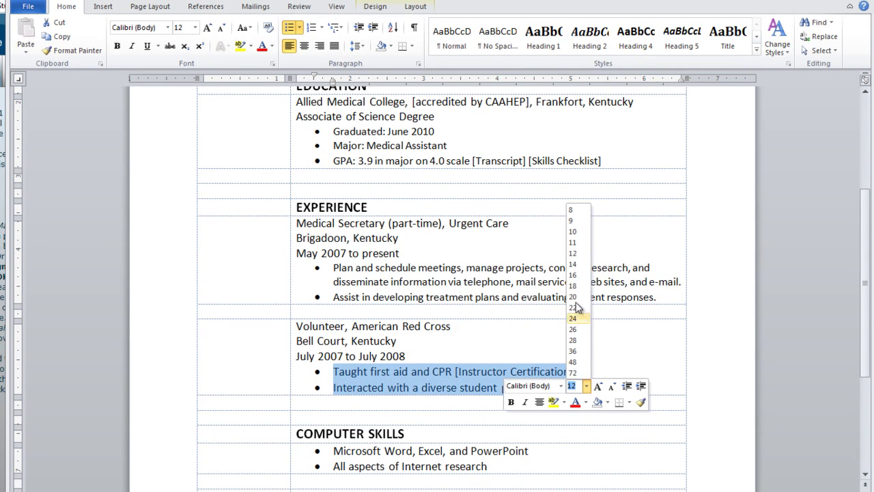
click(573, 242)
scroll(334, 340, down, 3)
click(333, 340)
Set both Computer Skills bullet lines to 11 point.
drag(334, 339, 506, 357)
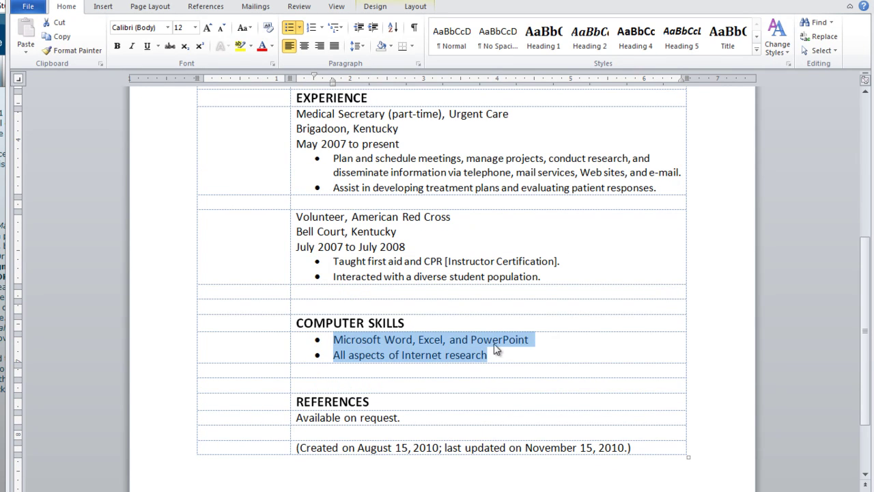
click(587, 324)
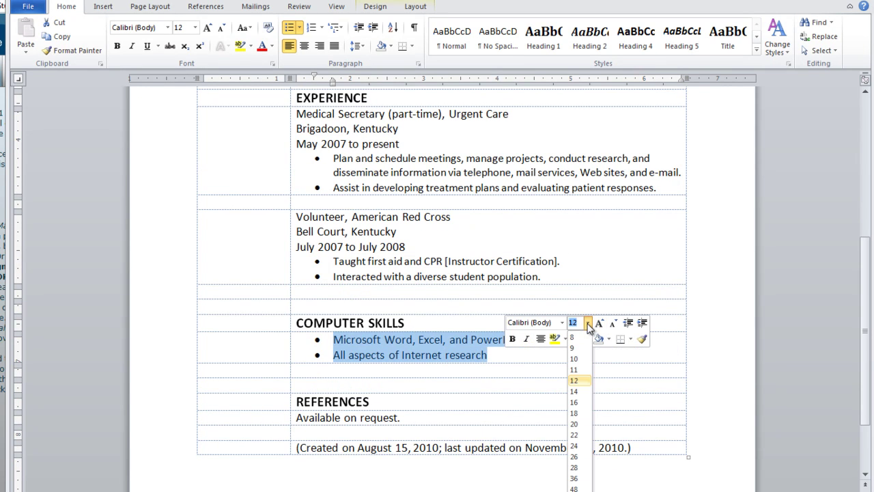
click(577, 369)
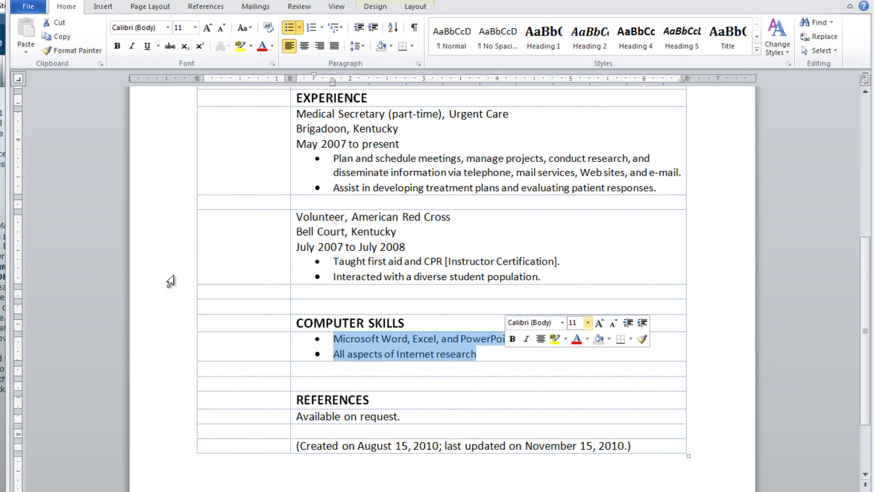
scroll(360, 269, up, 4)
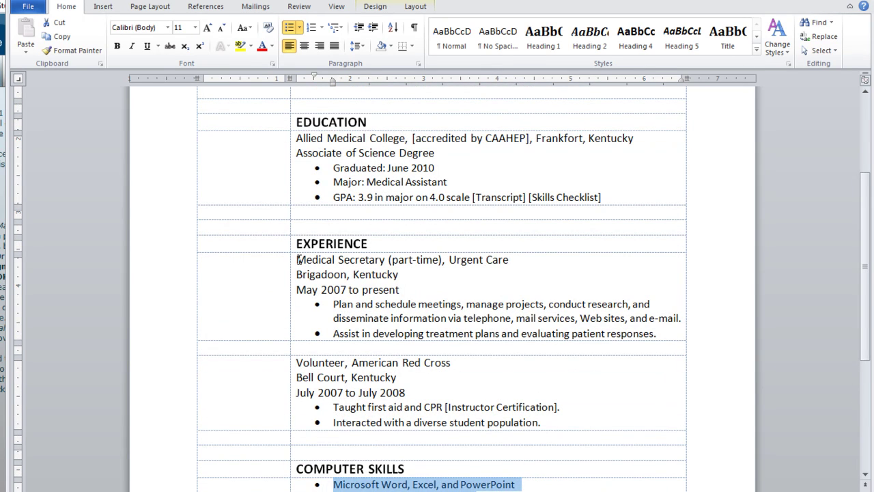
Italicize the 'Medical Secretary (part-time), Urgent Care' and 'Volunteer, American Red Cross' job lines.
drag(297, 260, 507, 257)
click(523, 241)
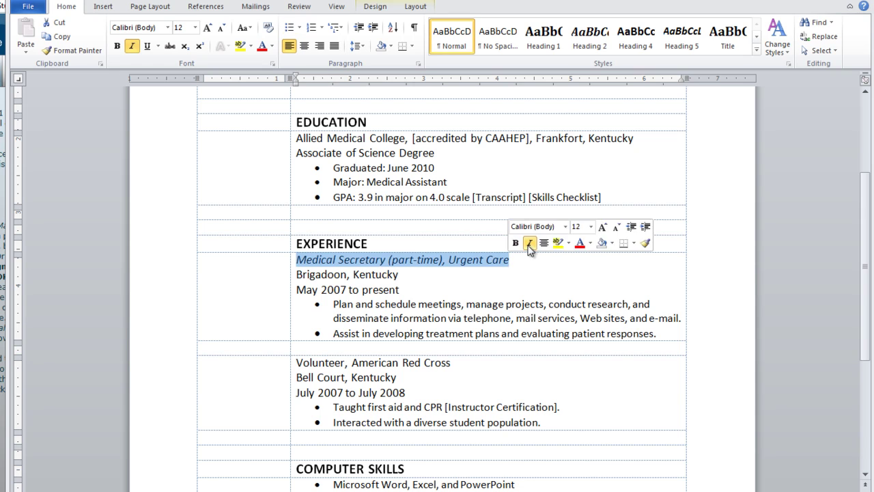
scroll(303, 377, down, 2)
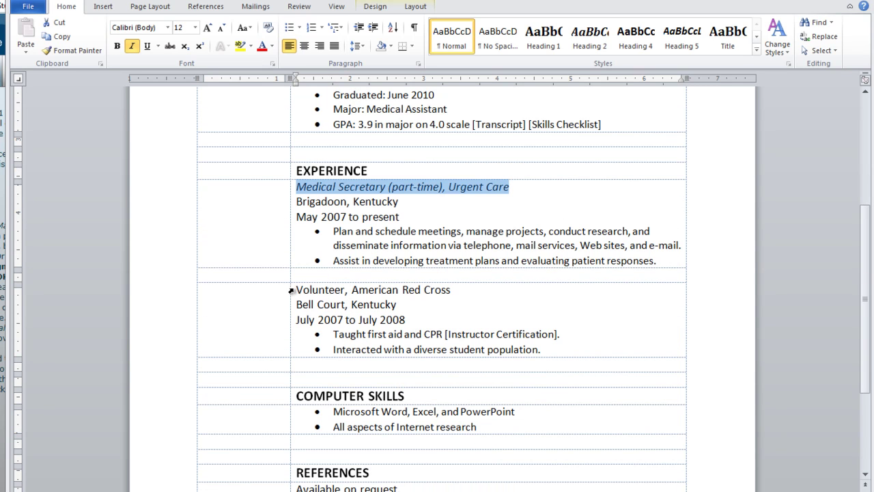
click(296, 289)
drag(297, 289, 457, 291)
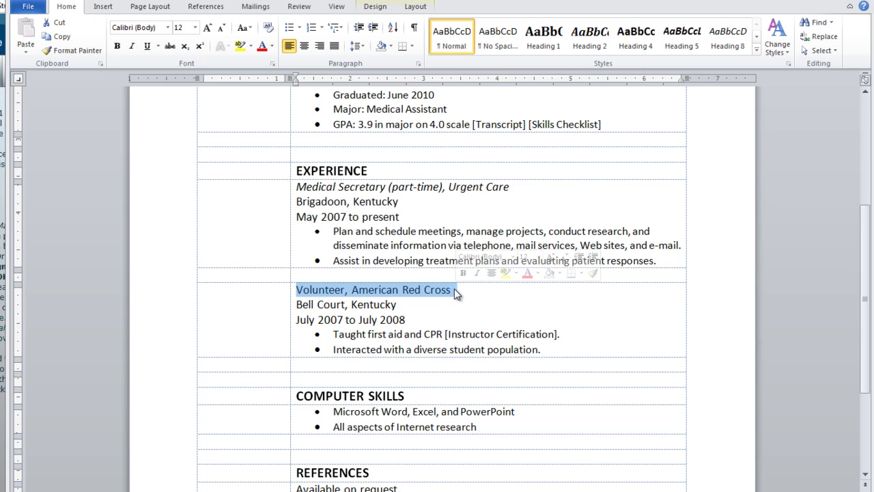
click(476, 273)
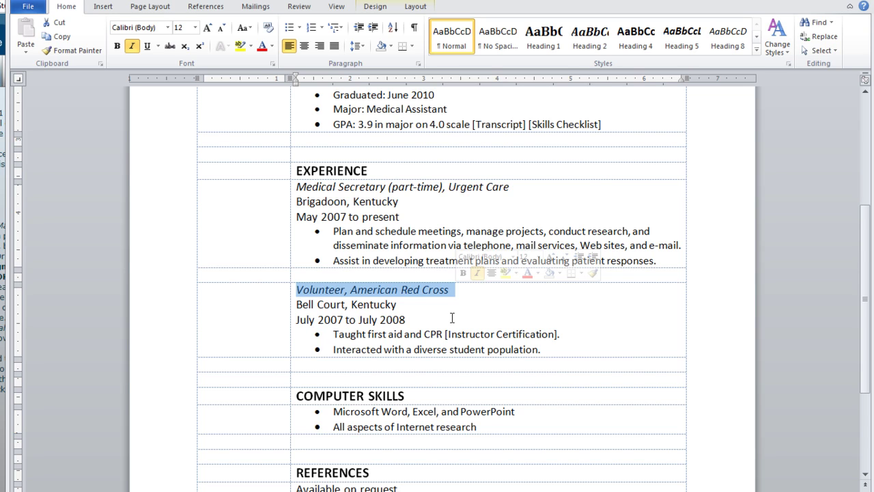
scroll(452, 318, down, 3)
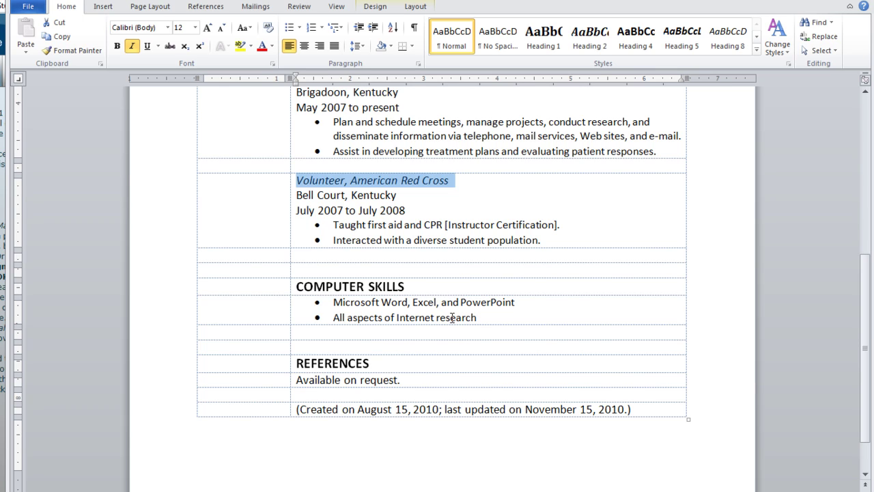
Indent 'Available on request.' with Increase Indent, replacing a stray tab, to align with the bullets.
click(328, 344)
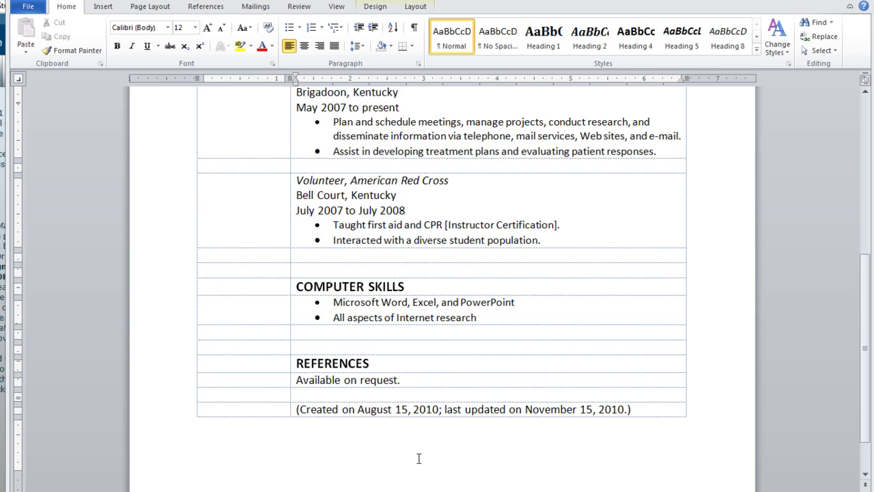
key(ctrl+Tab)
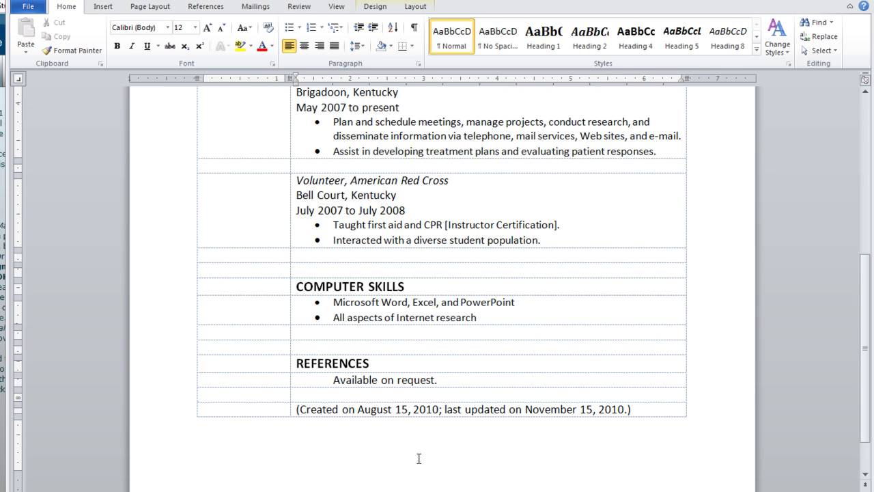
key(BackSpace)
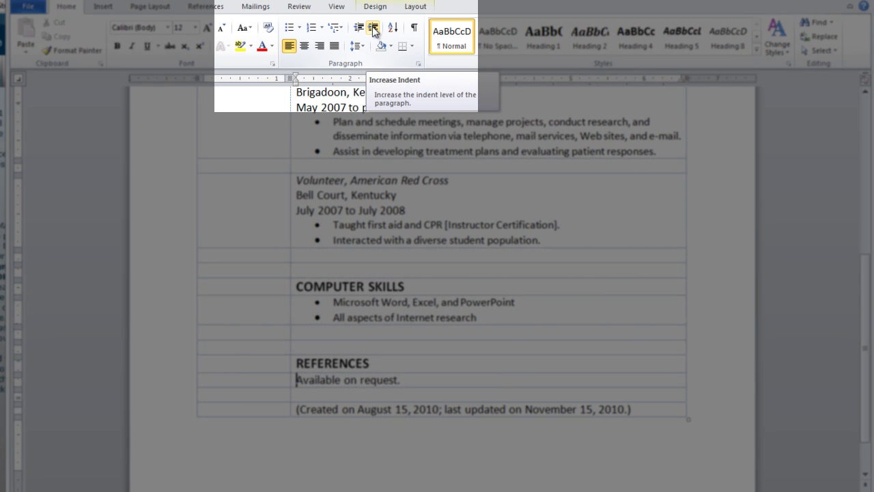
click(372, 27)
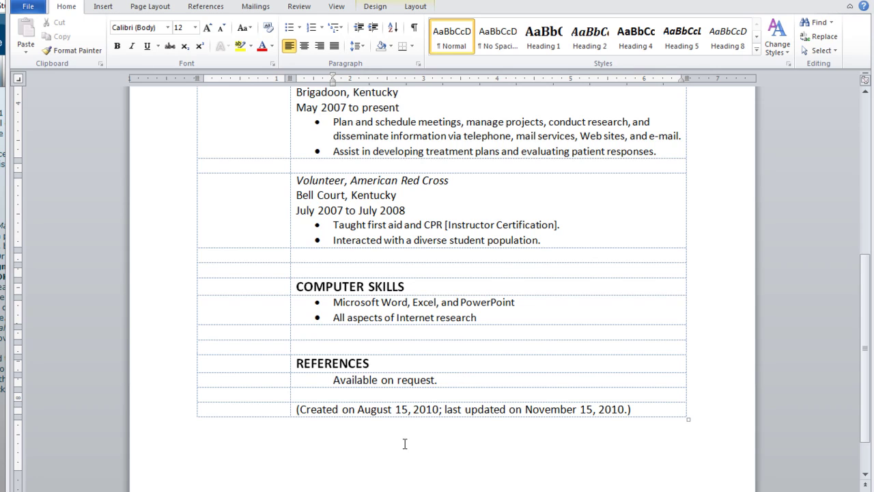
Format the closing creation-date line as centered, 9 pt italic text.
click(292, 410)
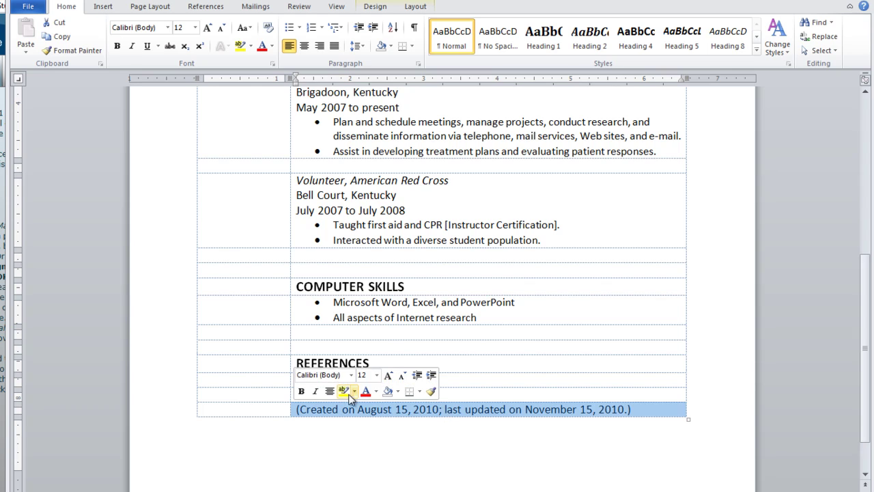
click(330, 391)
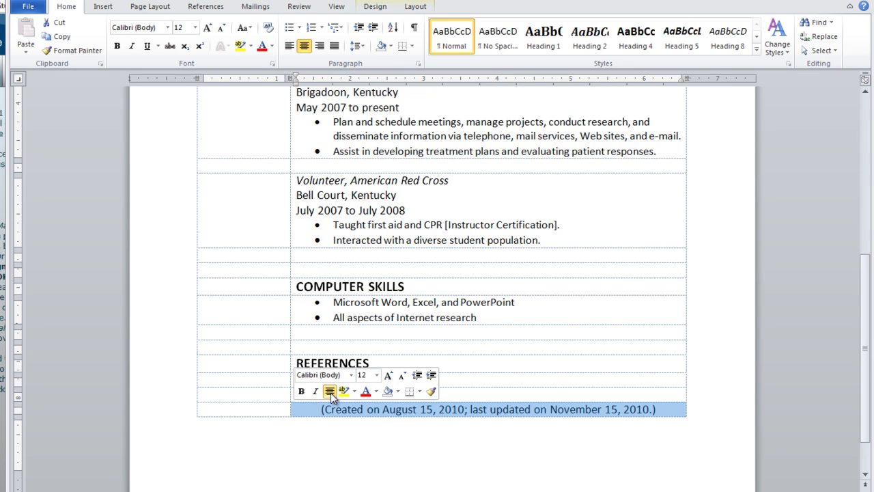
click(376, 375)
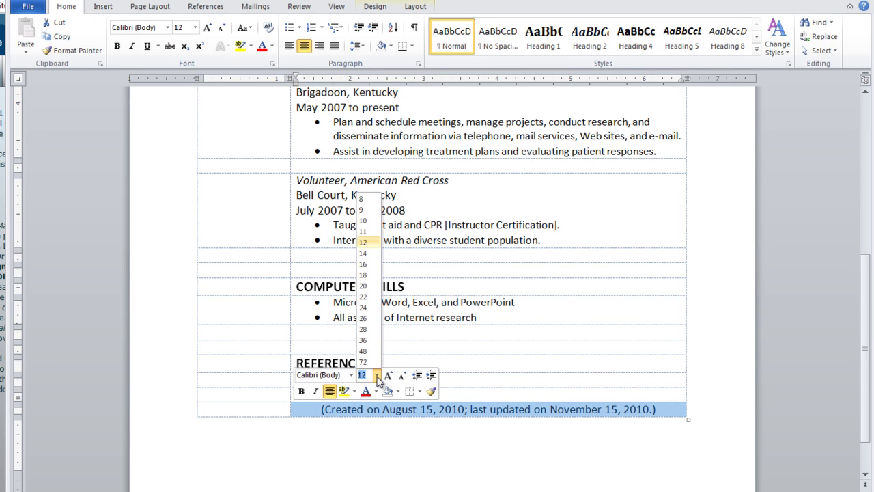
click(370, 210)
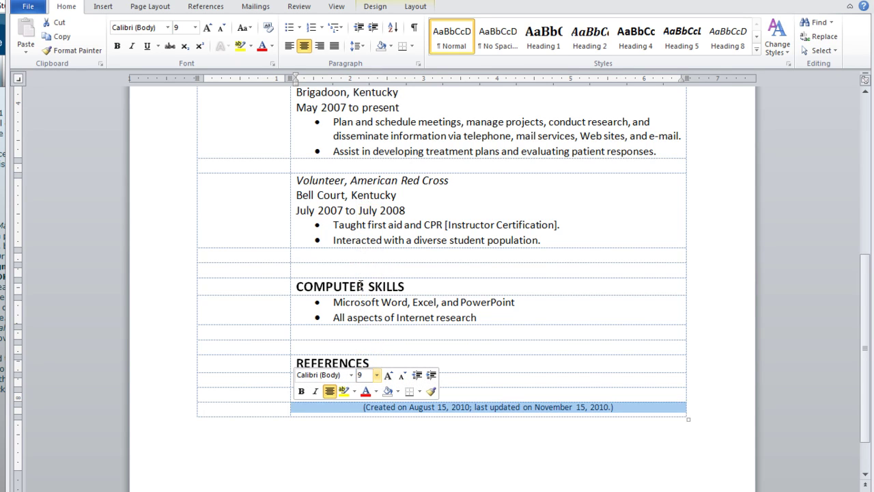
click(316, 392)
click(624, 436)
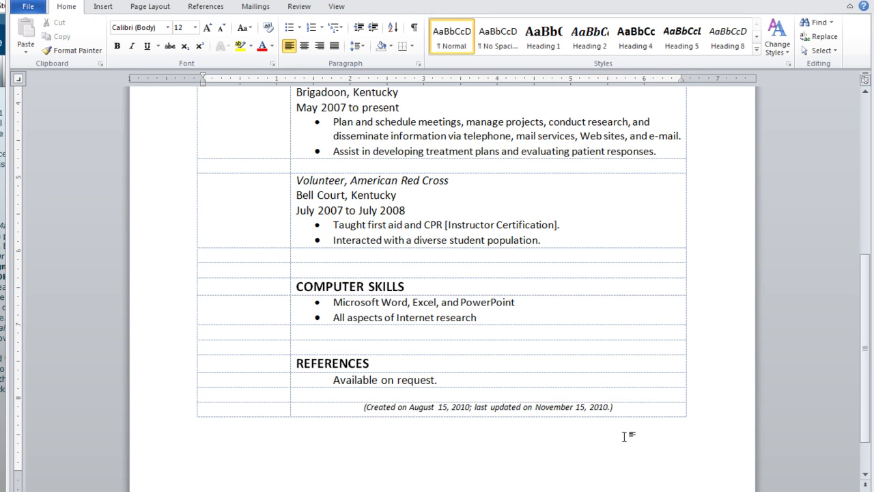
scroll(624, 435, up, 10)
Draw a 6 pt Tan, Background 2, Darker 25% border along the top of the table.
click(186, 208)
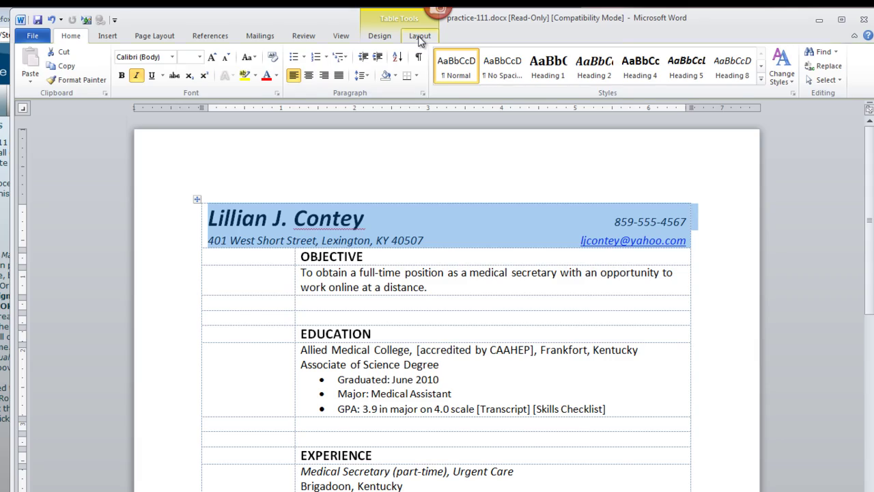
click(419, 36)
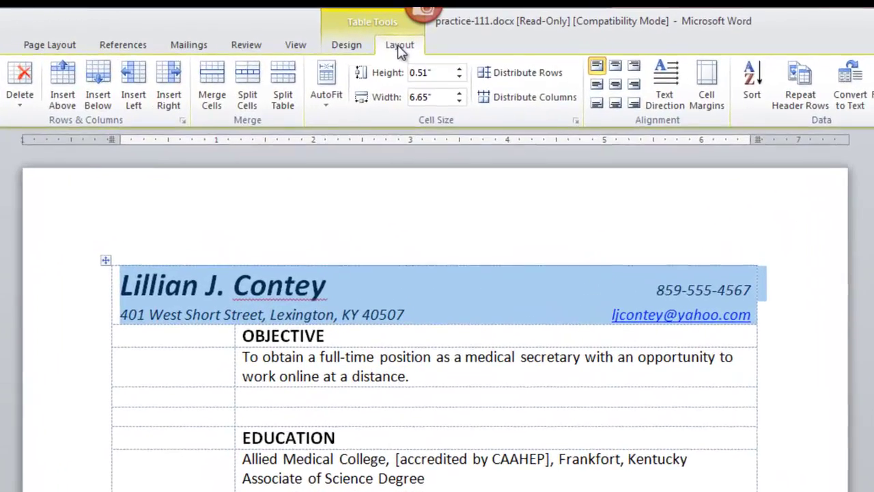
click(346, 44)
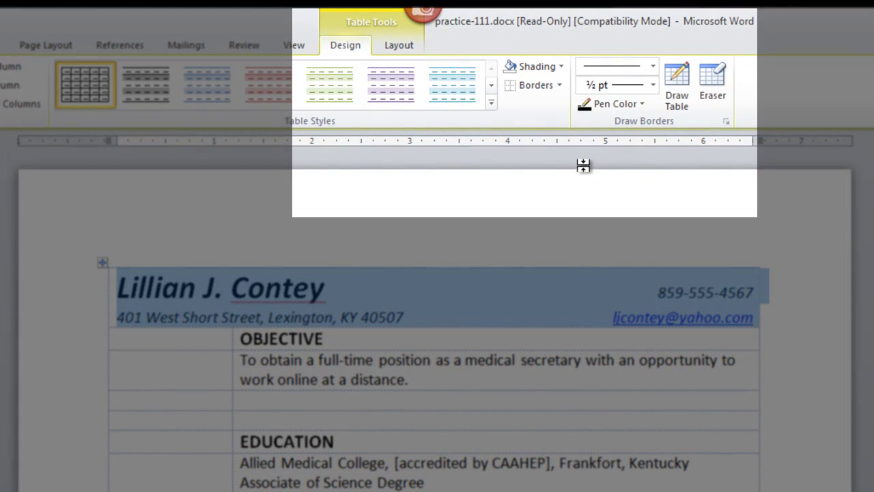
click(652, 85)
click(626, 282)
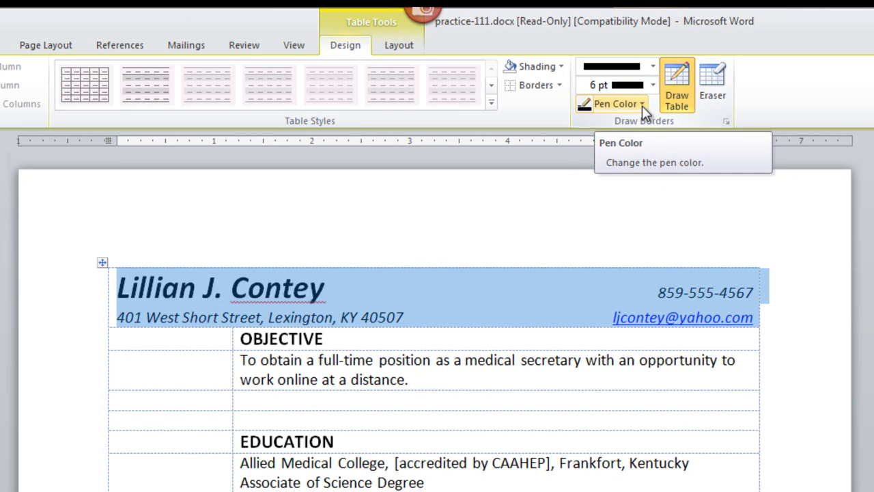
click(641, 104)
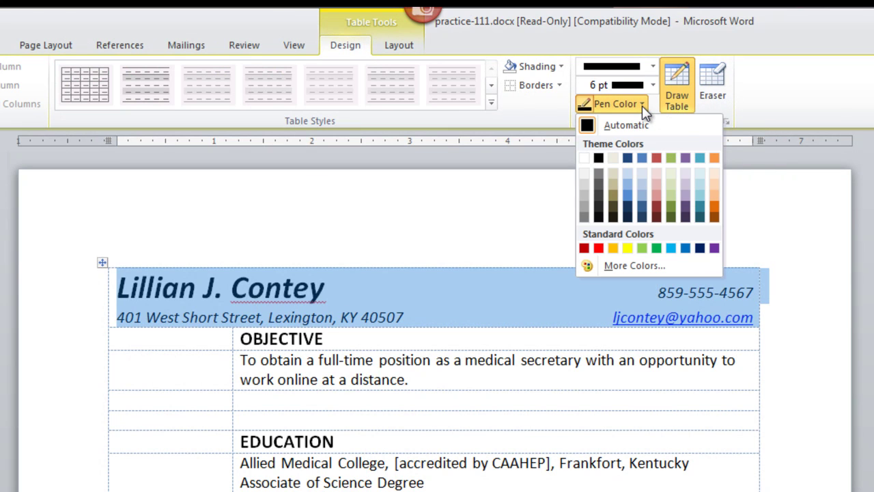
click(613, 186)
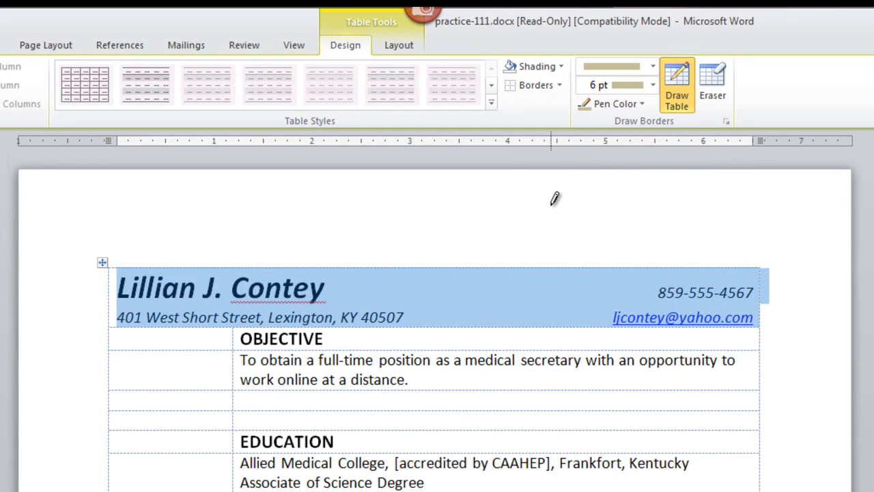
click(442, 266)
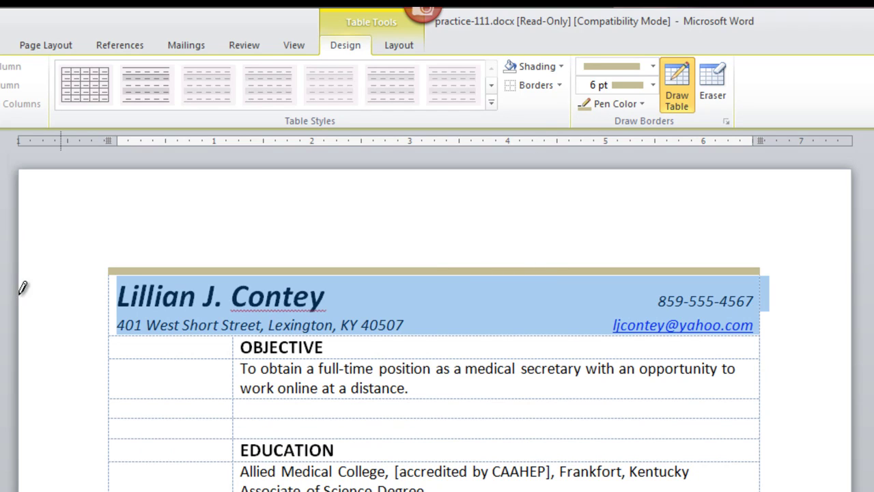
key(Escape)
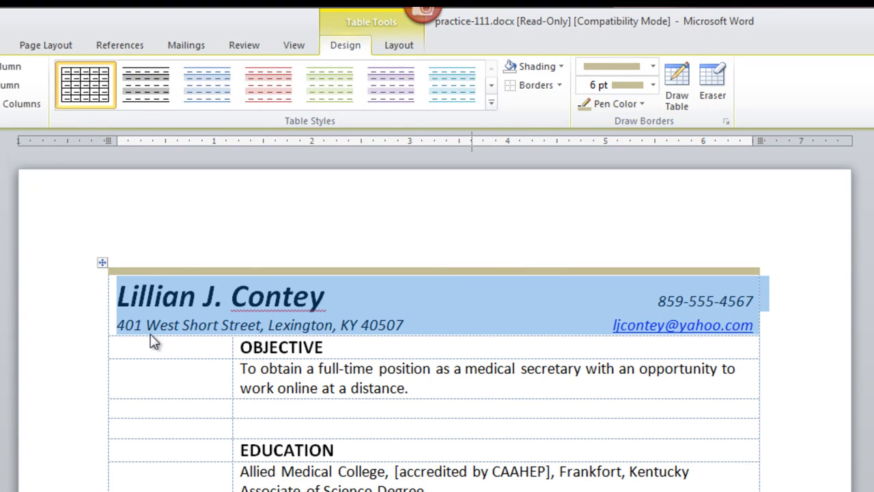
Set the border pen weight to 2 ¼ pt.
click(153, 348)
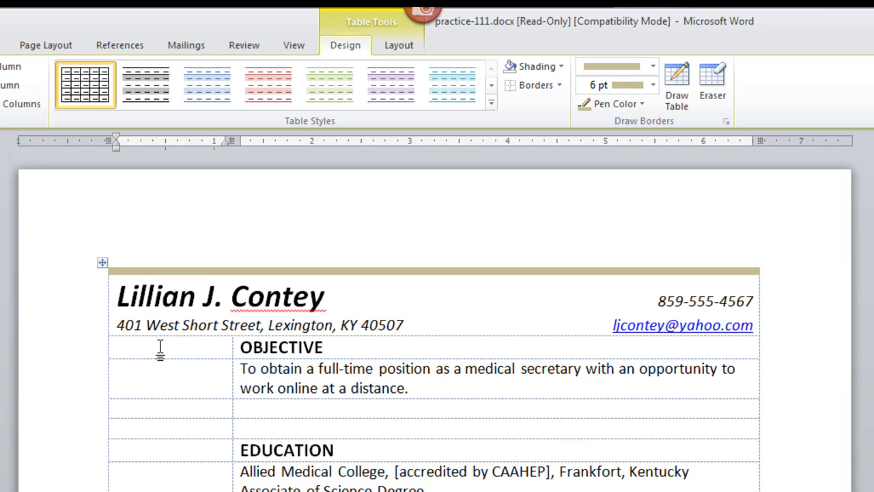
click(652, 84)
click(638, 213)
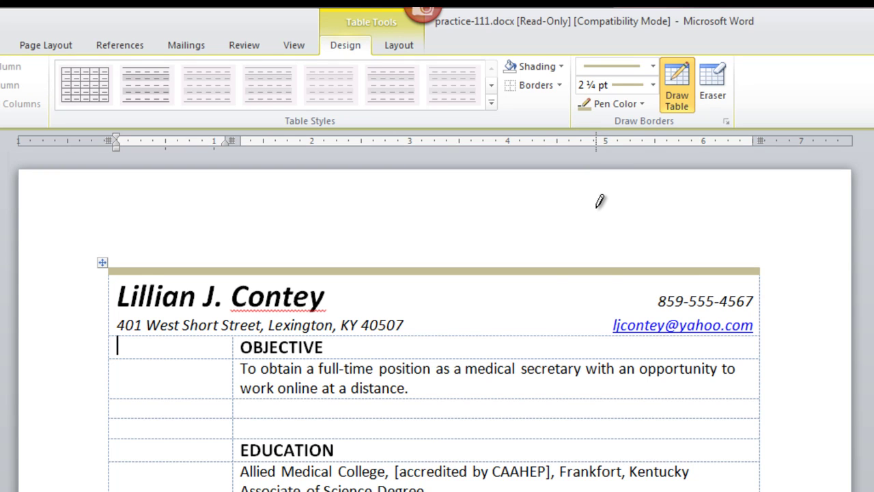
Draw a 2 ¼ pt tan border under the name and address row.
key(Right)
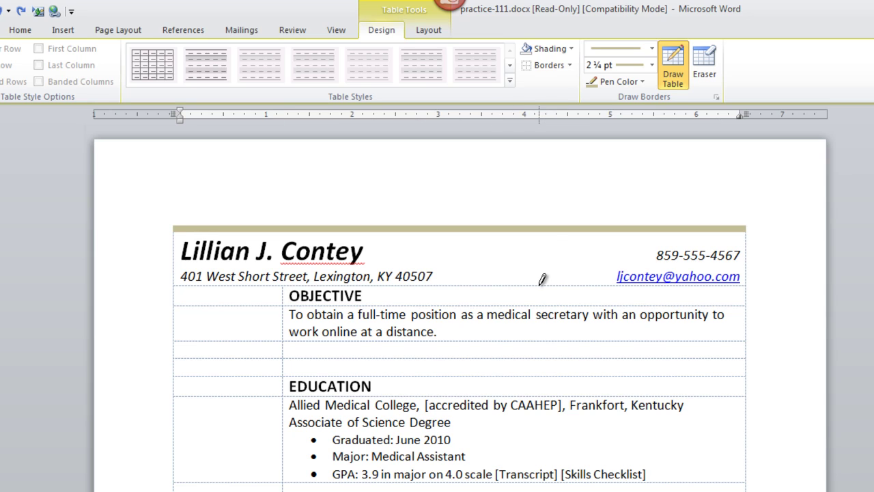
click(542, 281)
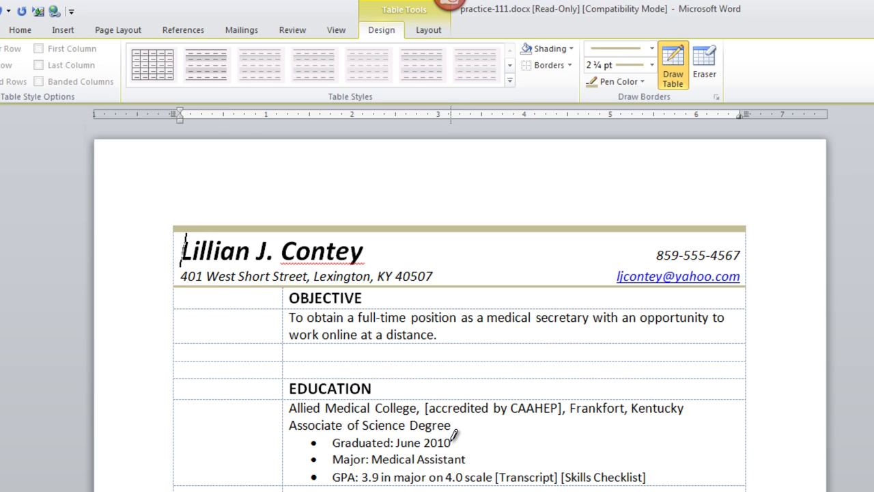
key(Escape)
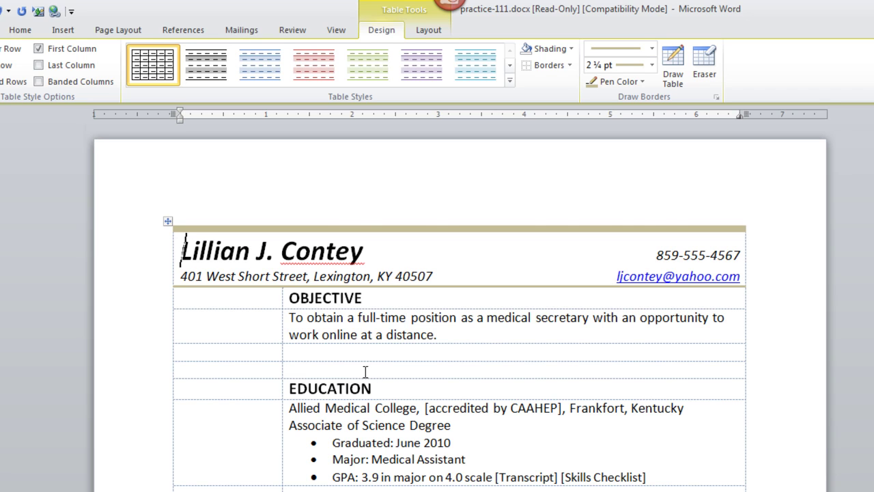
scroll(359, 367, down, 2)
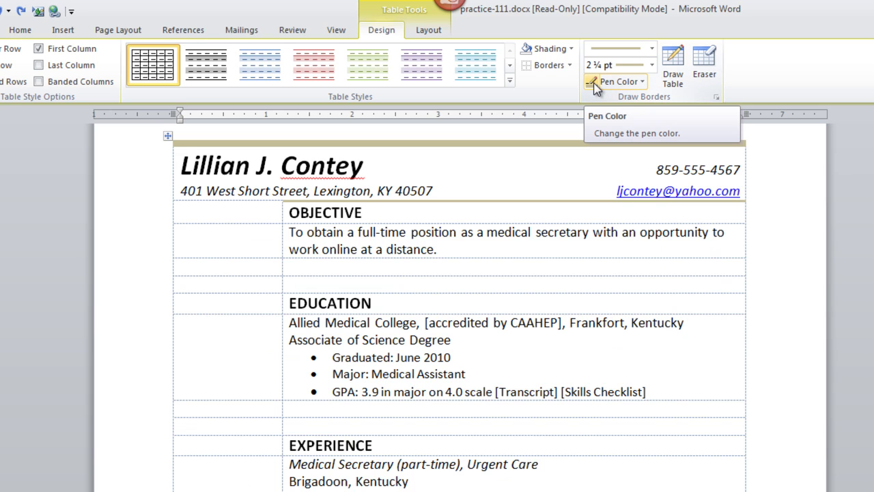
Apply a Bottom Border to the last table row beneath the creation-date line.
scroll(776, 433, down, 15)
click(164, 467)
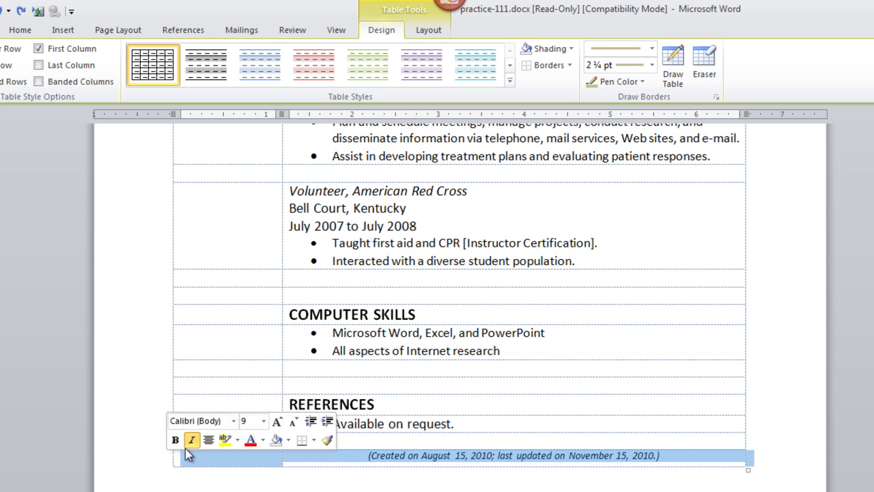
click(570, 67)
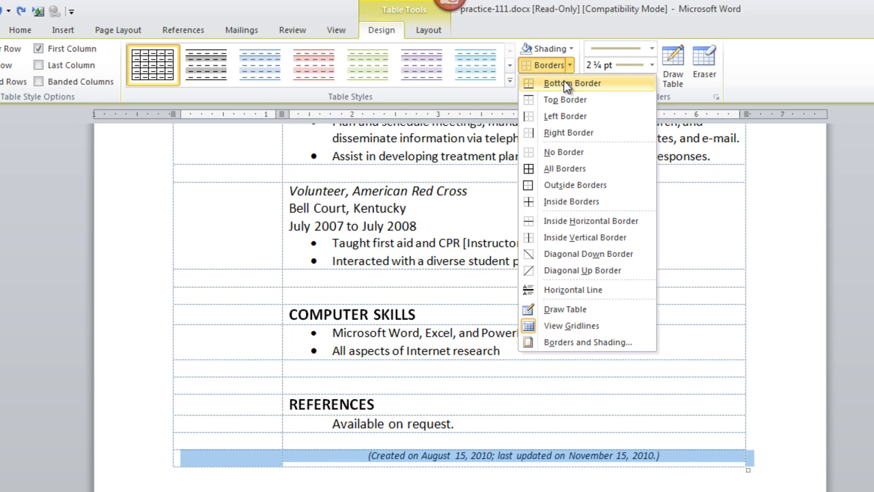
click(564, 89)
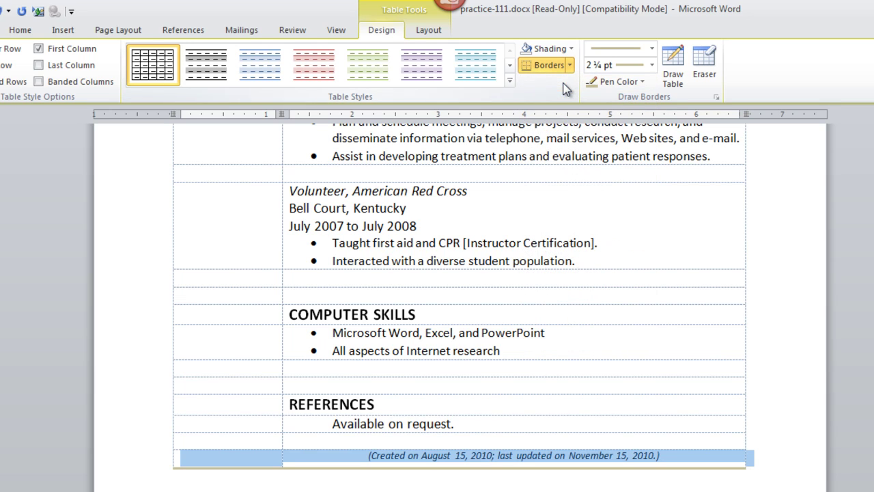
click(697, 407)
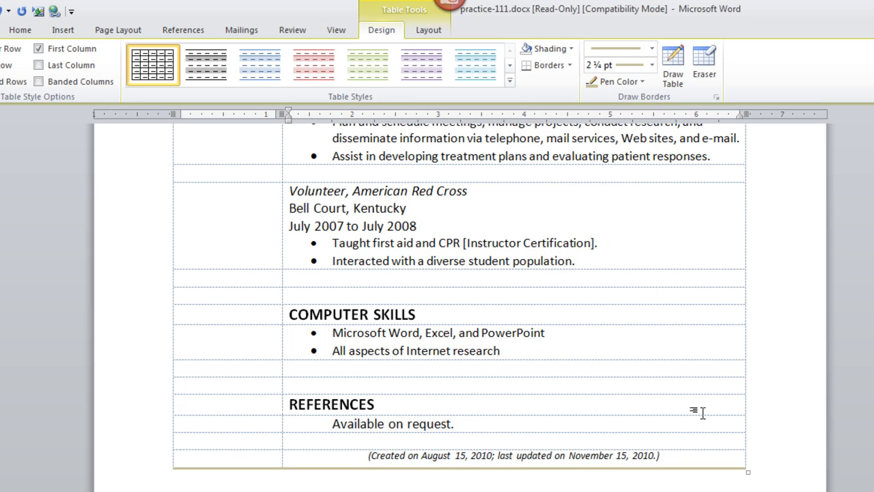
scroll(680, 353, up, 8)
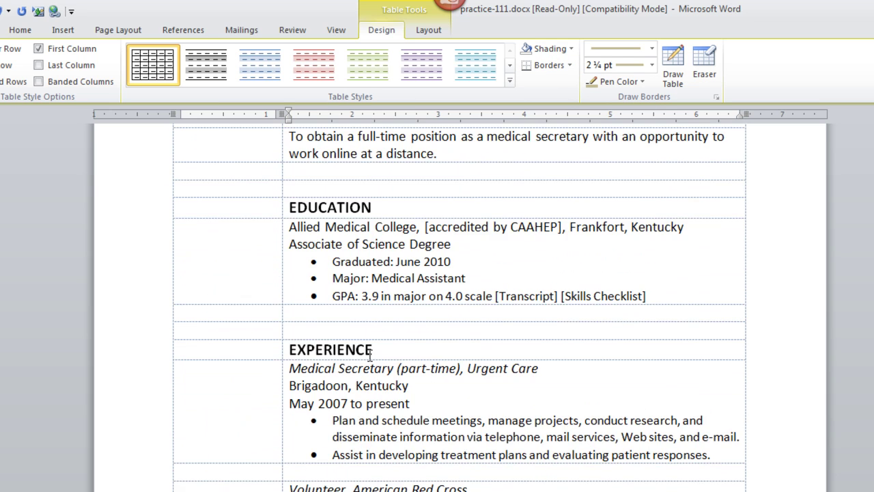
Select the empty left-column cells down the table and fill them with tan shading.
scroll(369, 353, up, 5)
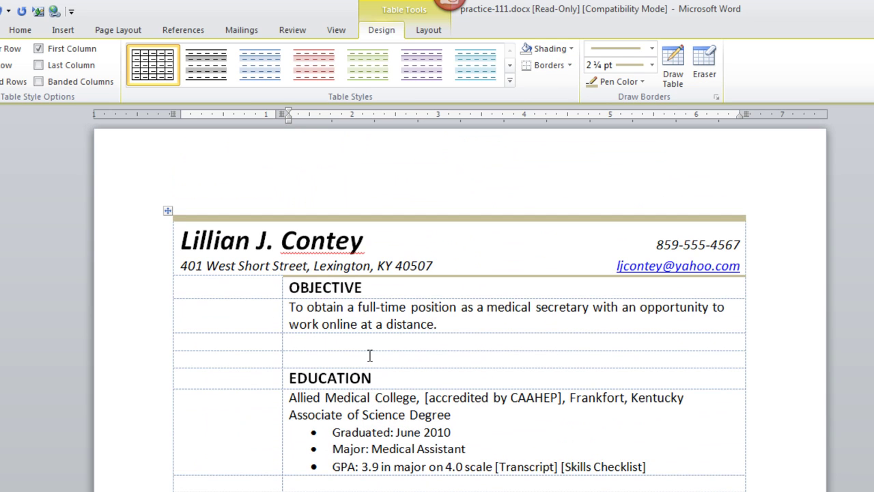
click(212, 291)
scroll(211, 292, down, 5)
scroll(212, 295, down, 6)
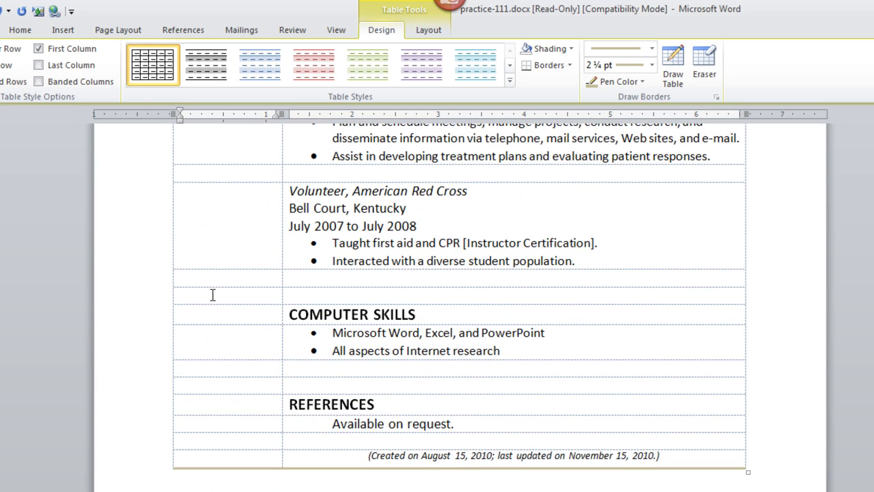
shift+click(229, 459)
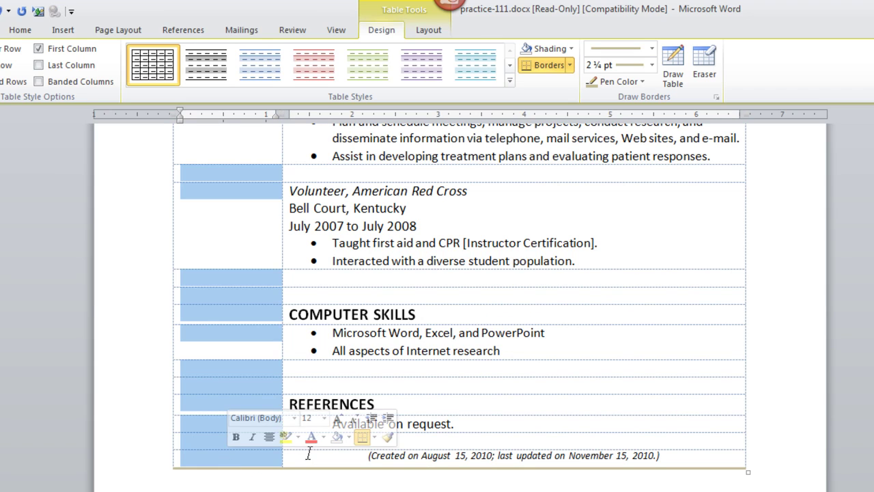
scroll(308, 454, up, 12)
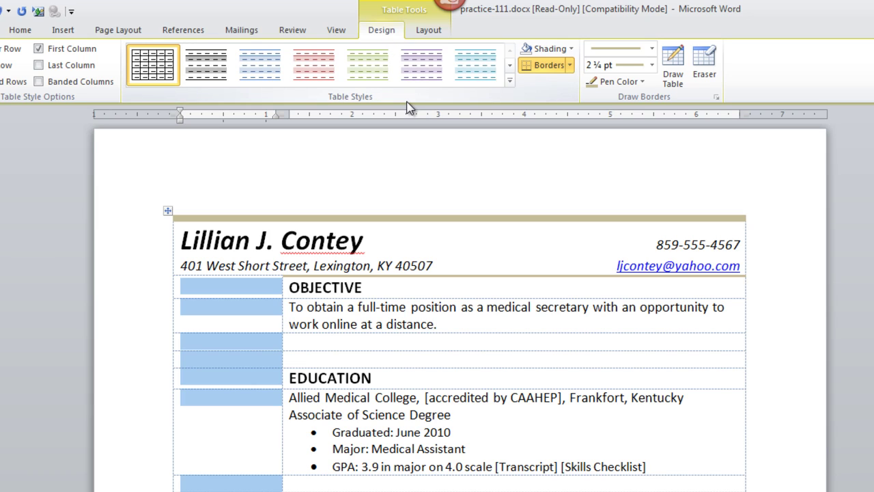
click(572, 49)
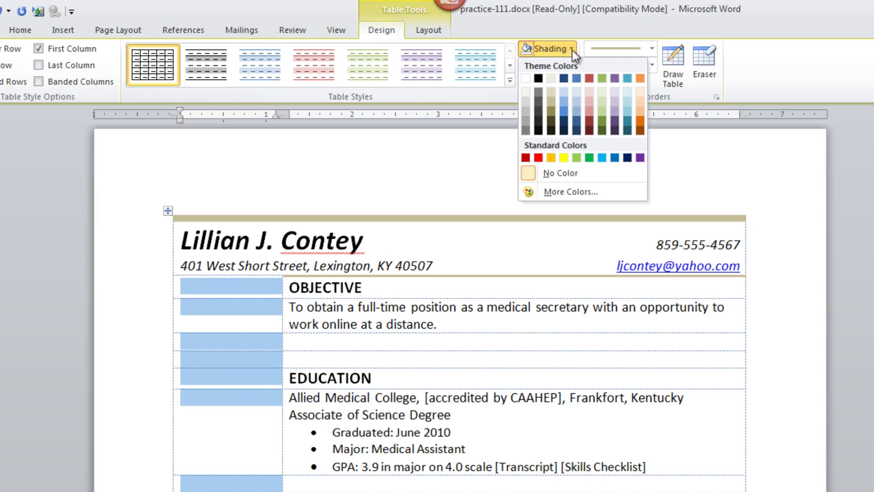
click(551, 100)
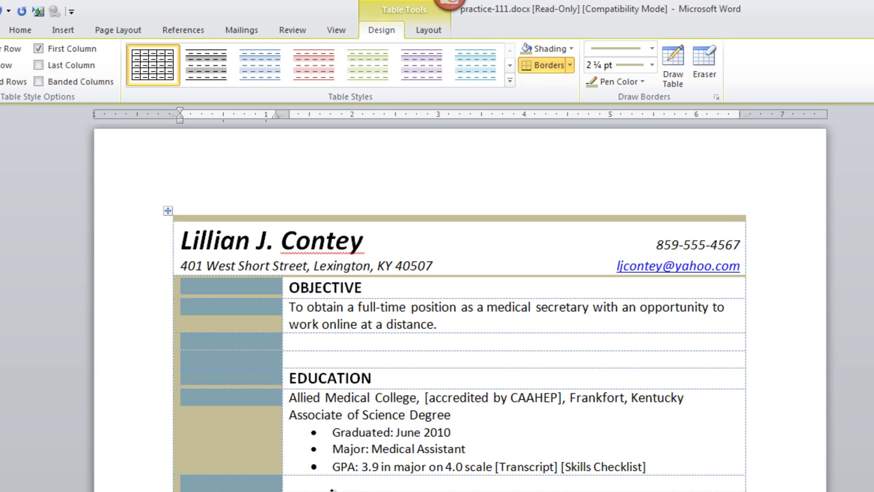
Colour the name at the top Tan, Background 2, Darker 50%.
click(443, 432)
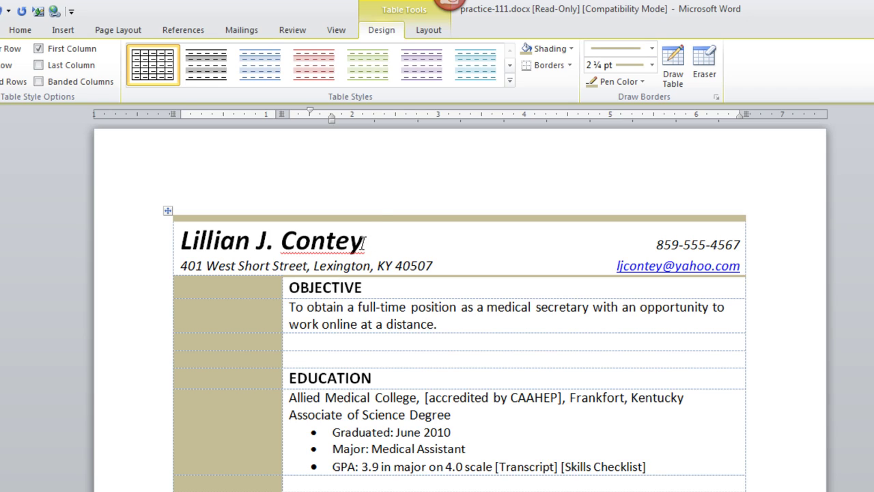
triple_click(342, 244)
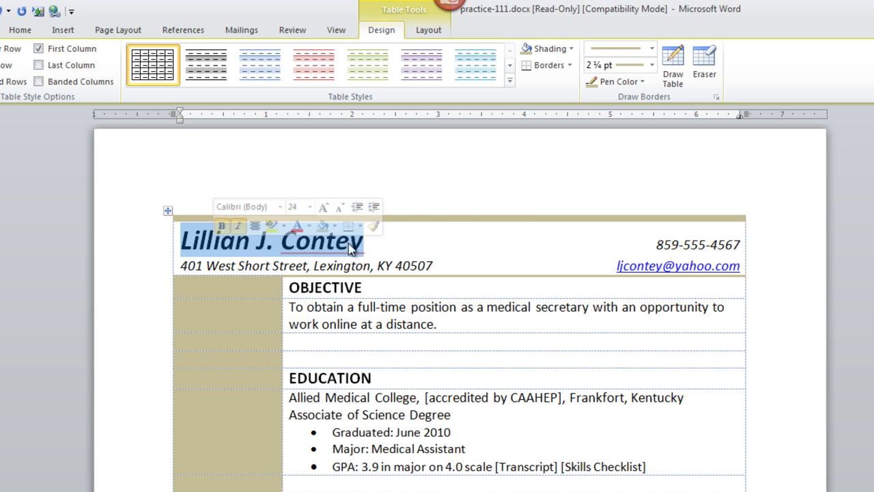
right_click(355, 234)
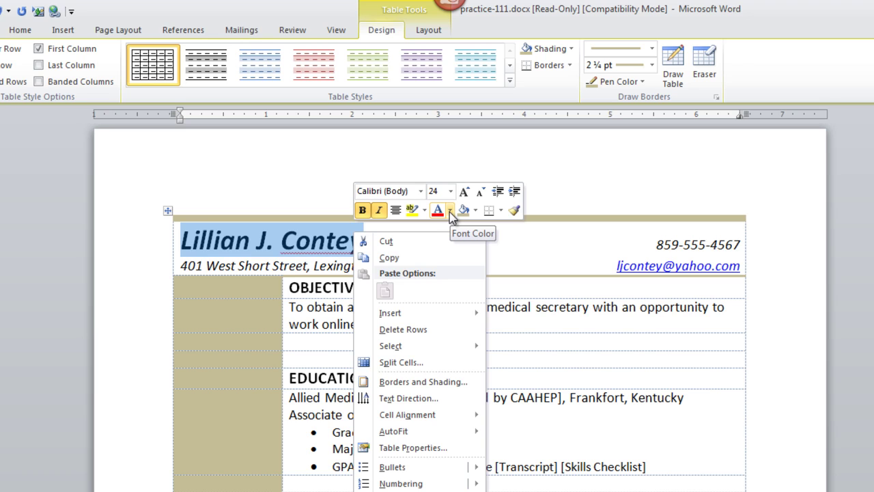
click(449, 212)
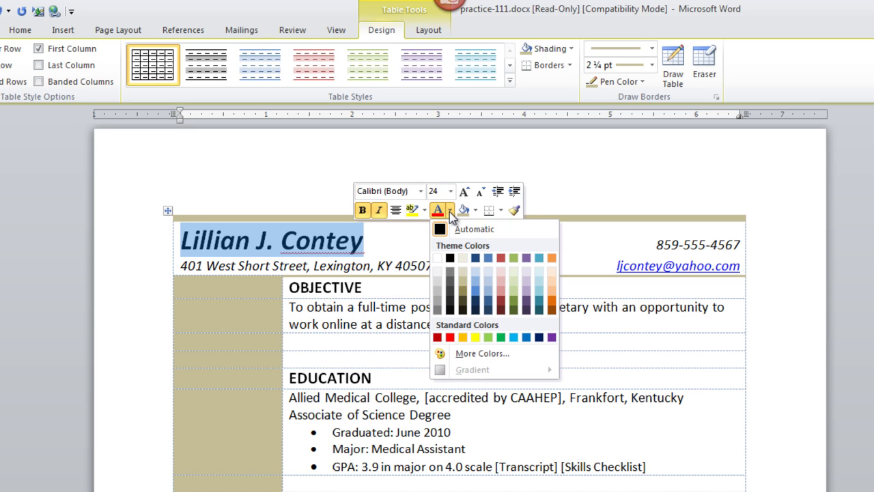
click(464, 294)
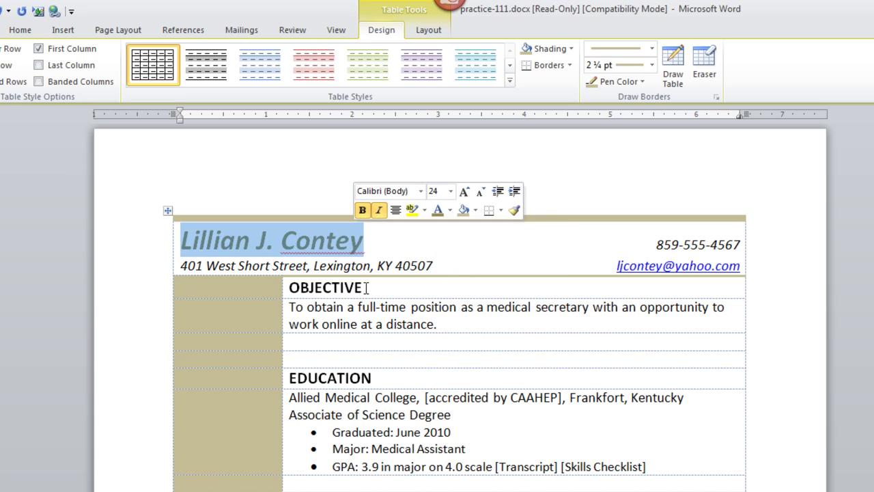
Apply the same dark tan to the OBJECTIVE, EDUCATION, EXPERIENCE, COMPUTER SKILLS and REFERENCES headings.
click(289, 288)
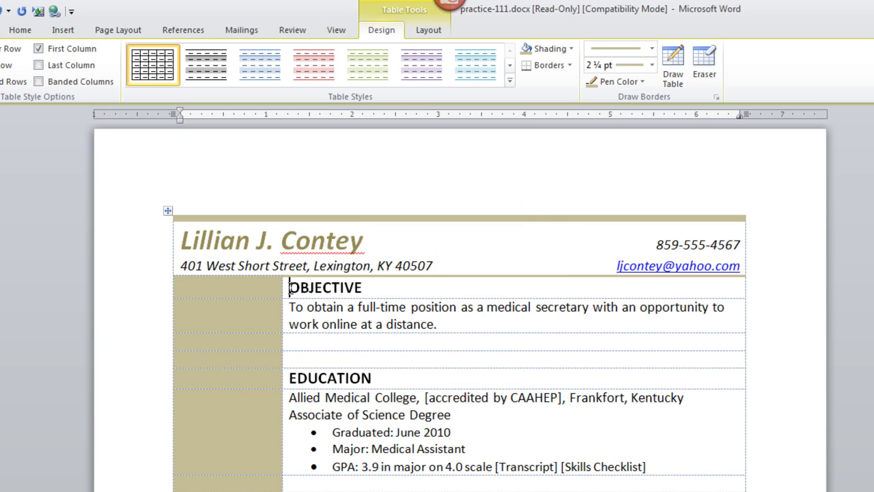
drag(290, 287, 361, 287)
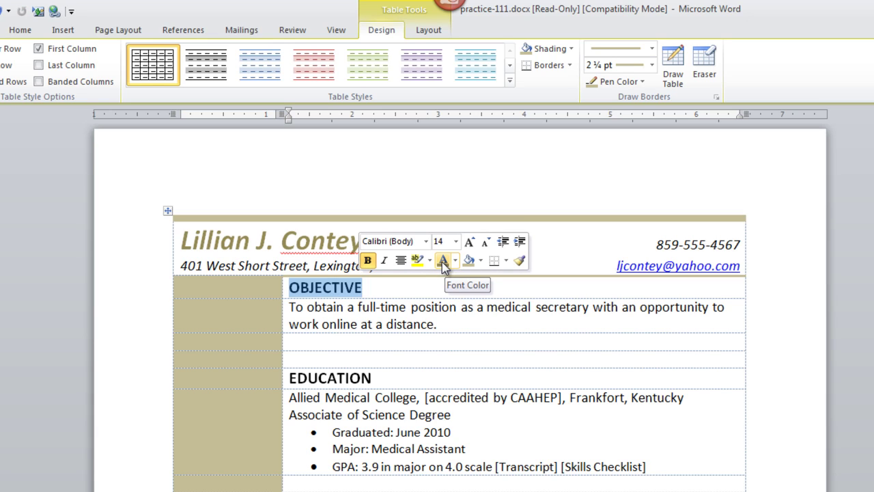
click(441, 262)
click(283, 383)
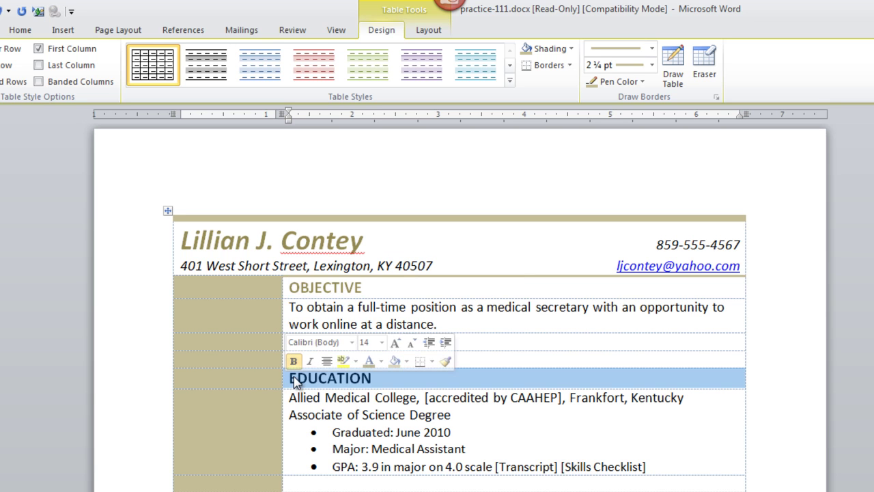
click(368, 361)
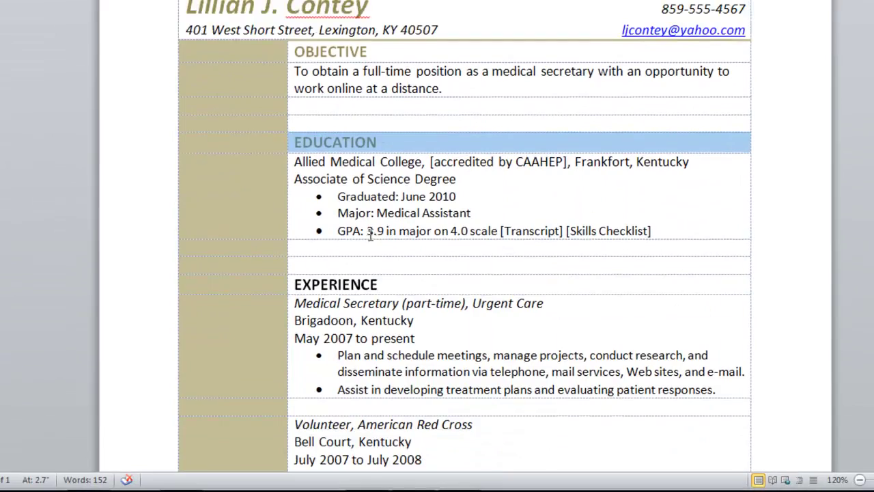
scroll(370, 236, down, 5)
click(289, 116)
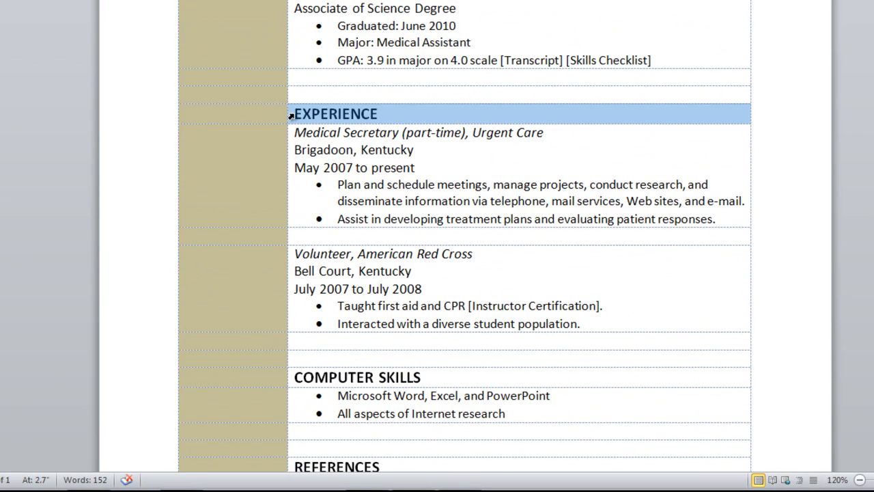
click(377, 91)
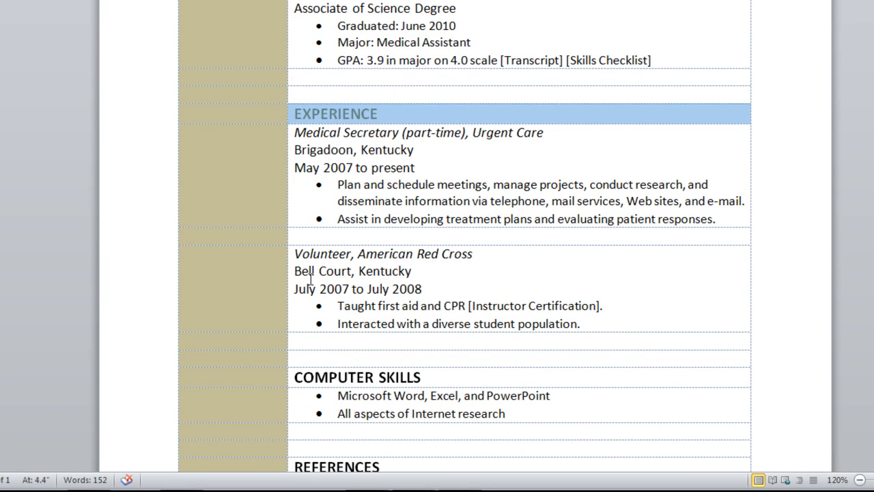
scroll(310, 280, down, 5)
click(290, 208)
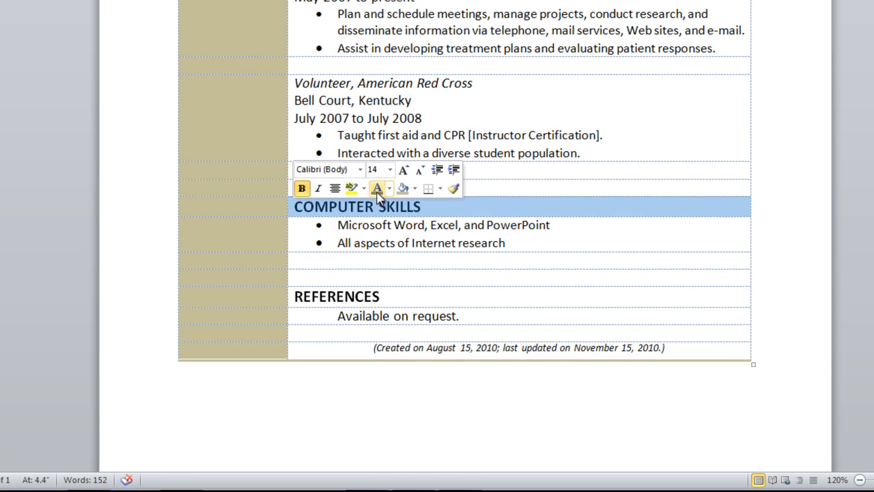
click(377, 188)
click(290, 299)
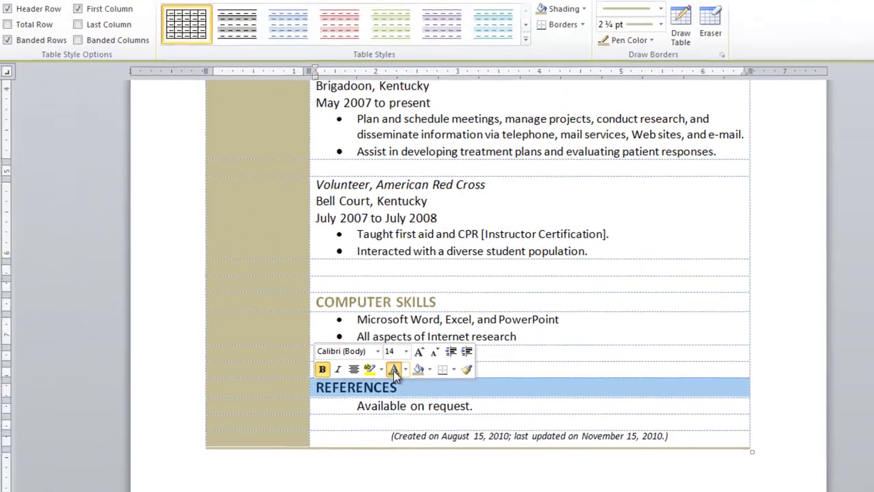
click(376, 277)
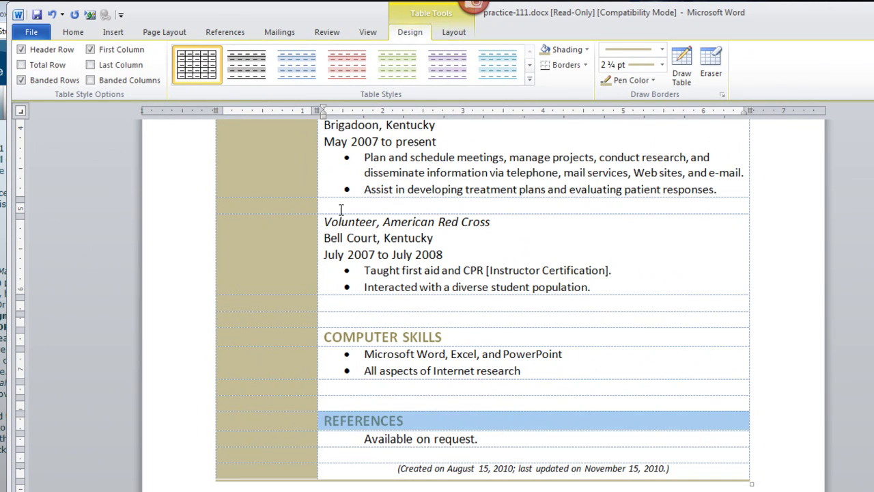
Apply the Median theme colour scheme from the Page Layout Colors list.
click(164, 32)
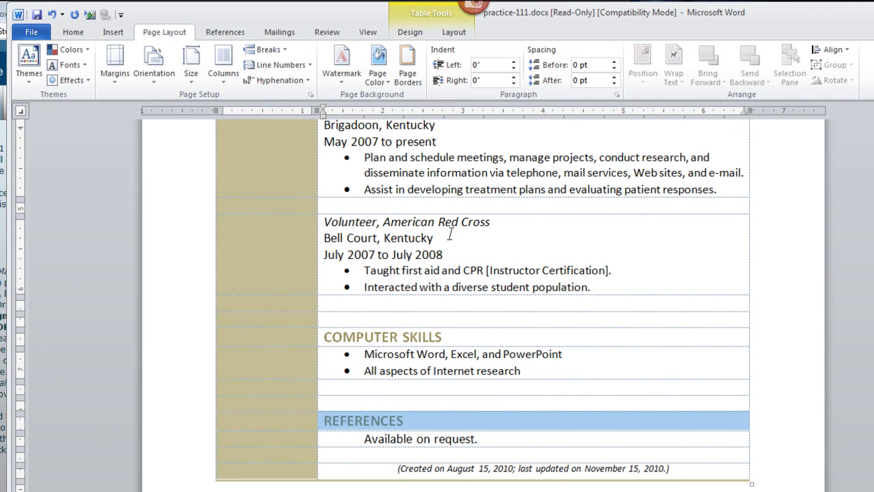
scroll(626, 302, up, 10)
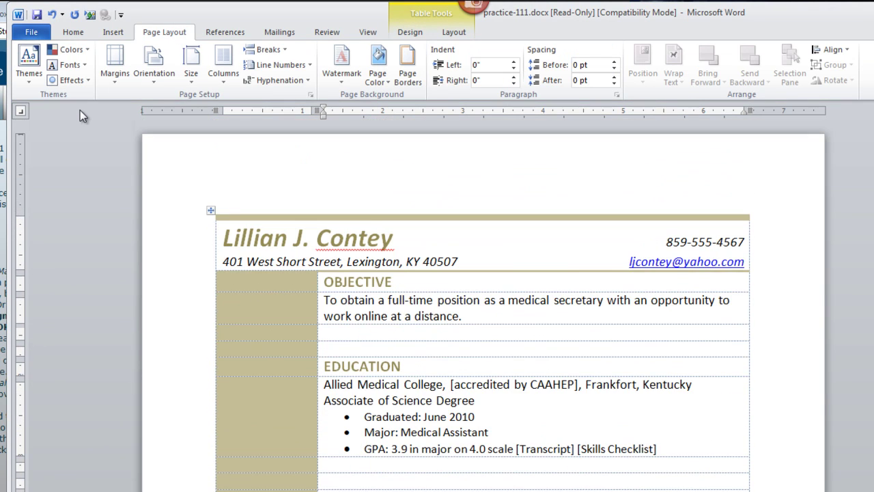
click(86, 50)
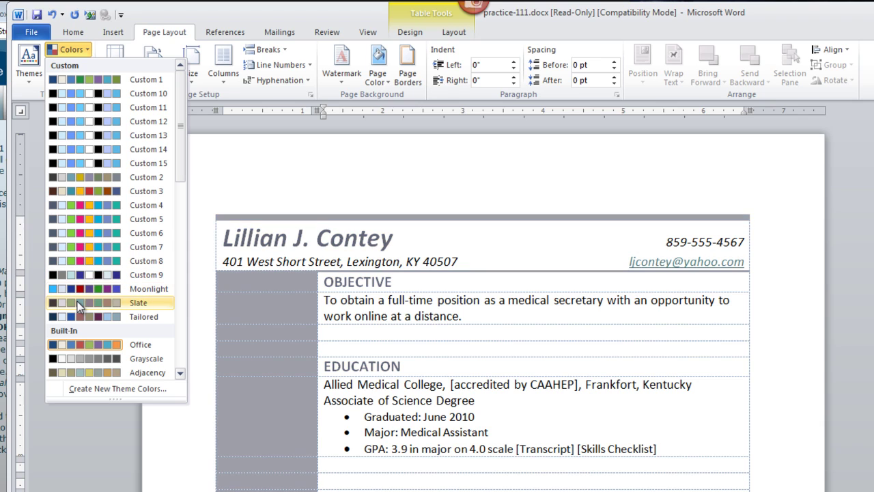
click(182, 322)
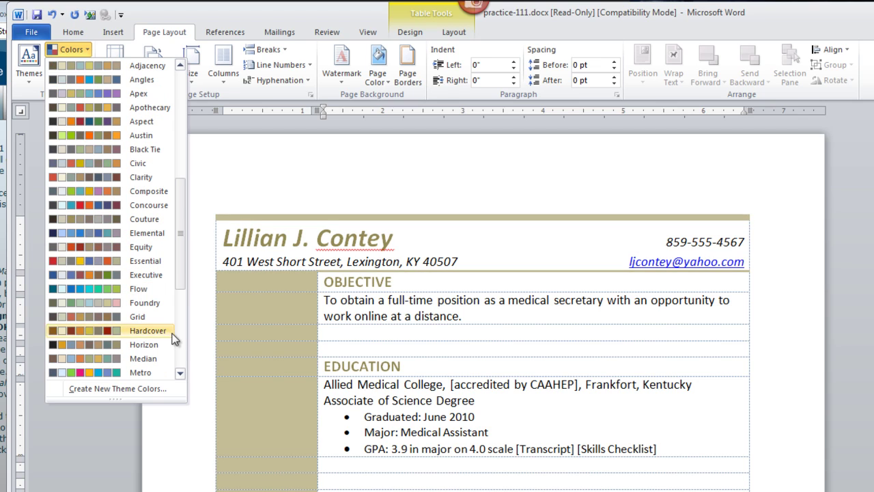
click(180, 356)
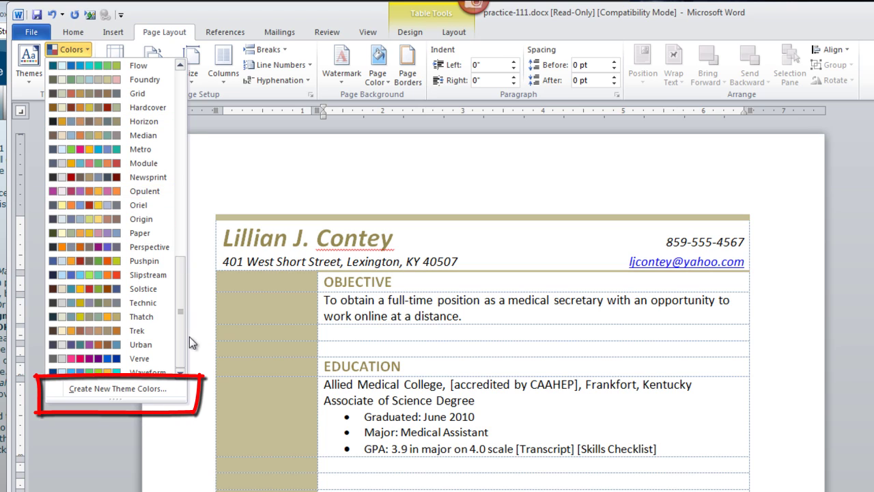
drag(177, 328, 198, 119)
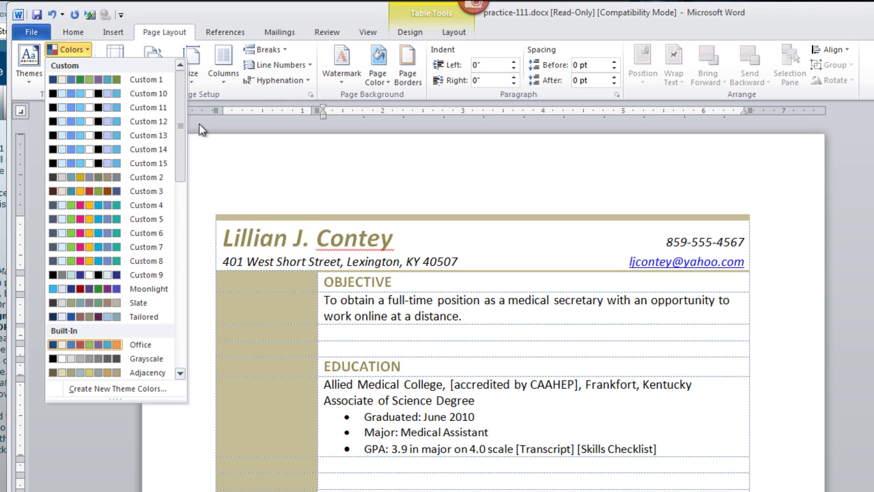
drag(183, 136, 175, 269)
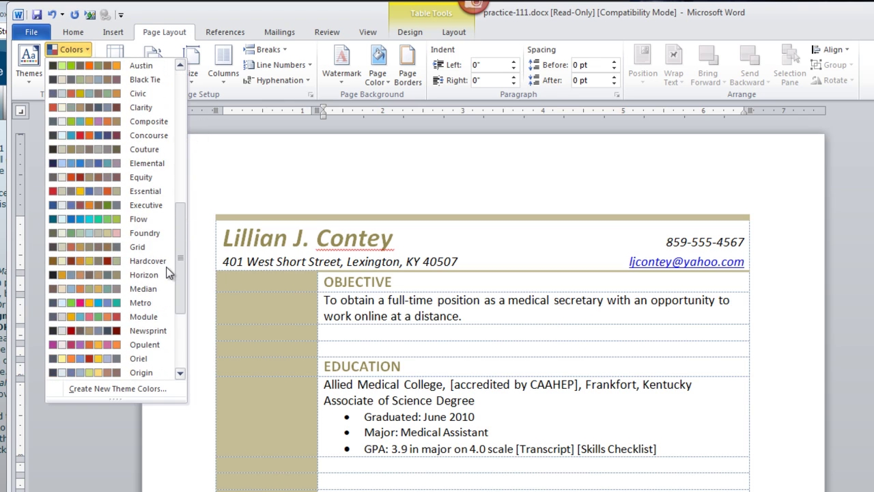
click(94, 290)
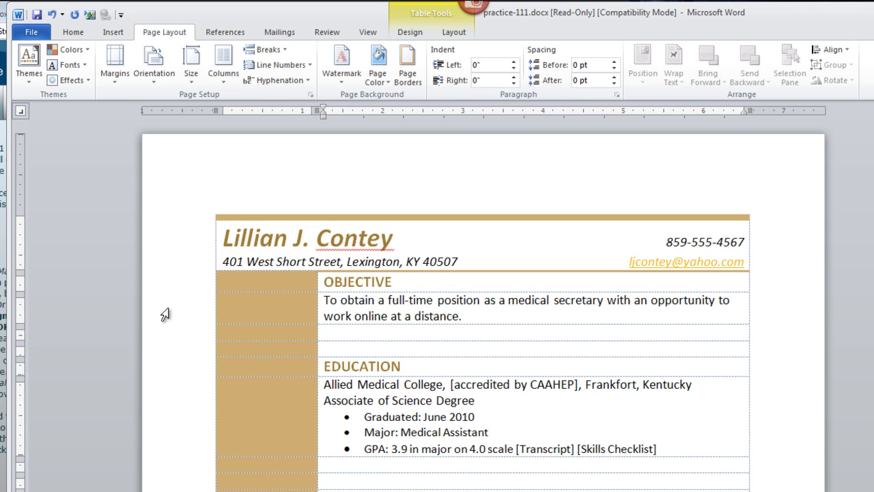
Switch the theme colours to Verve instead.
click(86, 55)
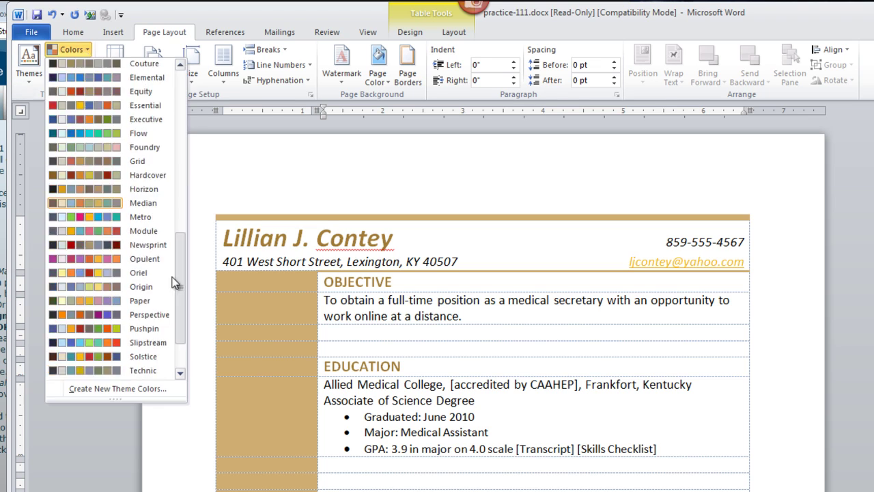
drag(175, 283, 174, 307)
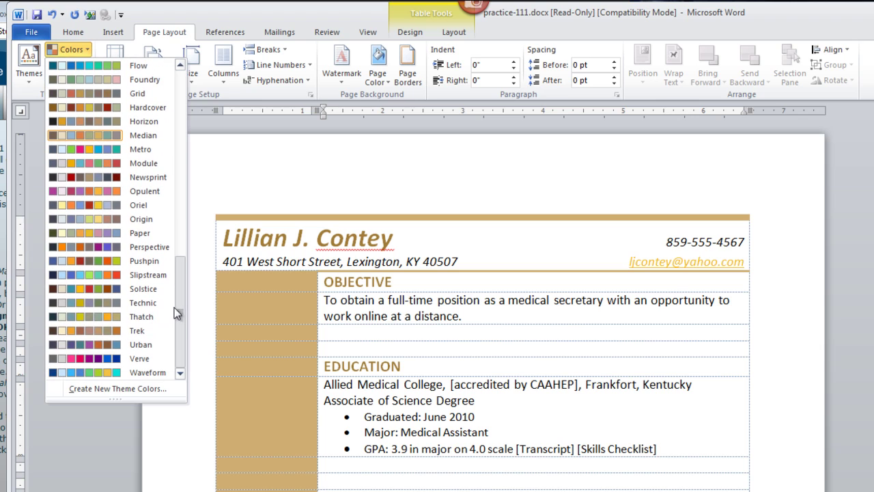
click(107, 365)
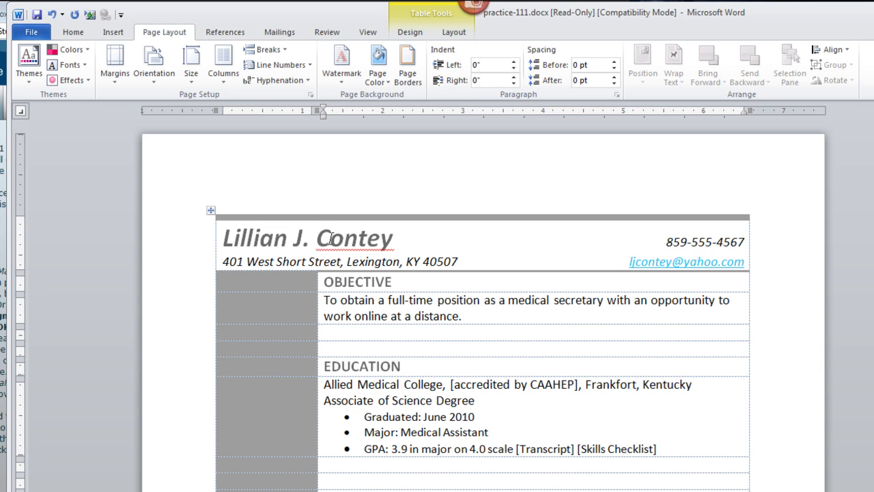
Colour the name dark magenta, replacing an initial dark pink choice.
drag(404, 243, 224, 239)
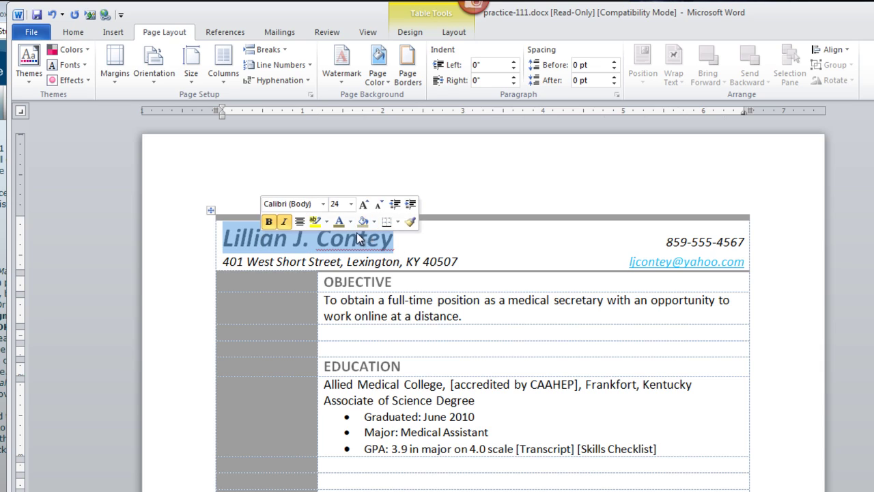
click(349, 222)
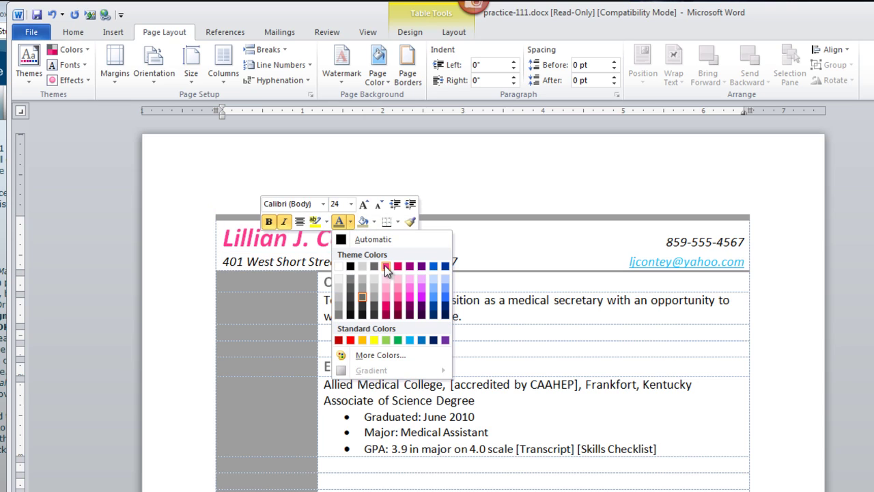
click(386, 313)
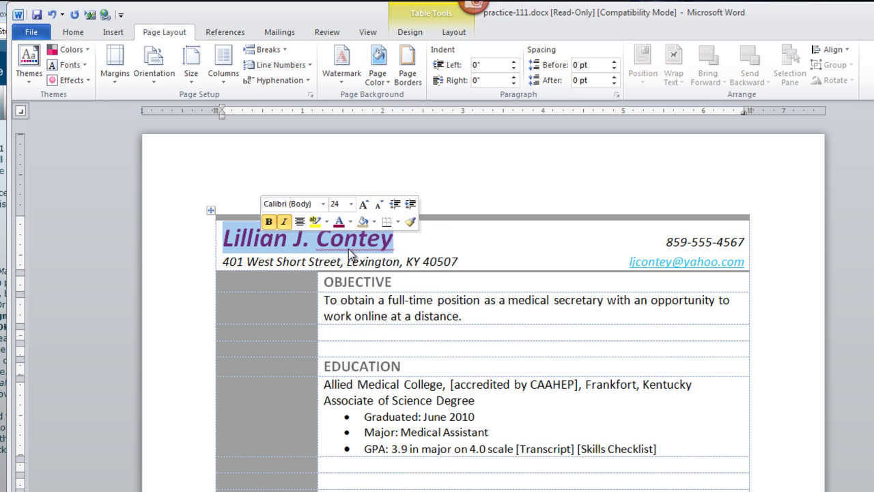
click(350, 223)
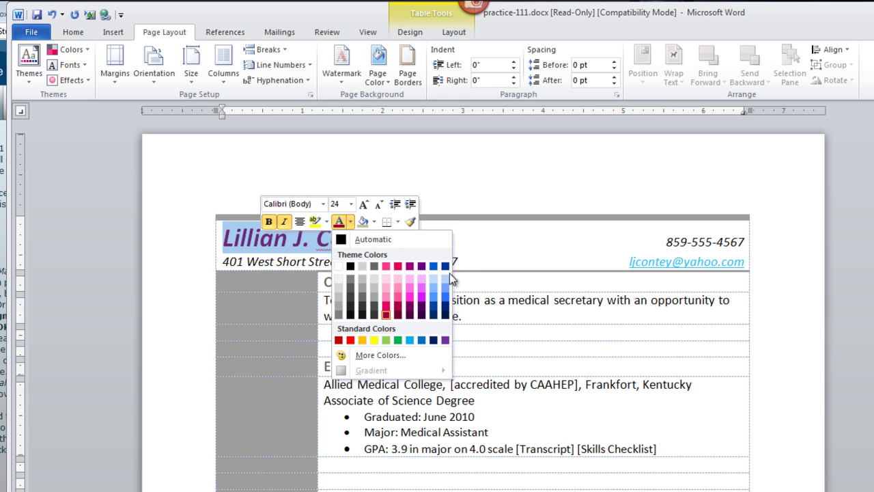
click(320, 285)
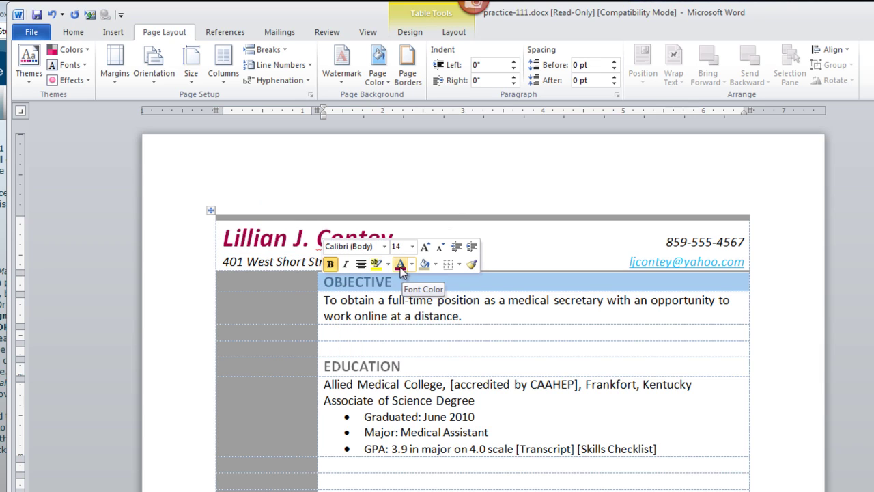
Recolour the OBJECTIVE, EDUCATION, EXPERIENCE, COMPUTER SKILLS and REFERENCES headings the same dark magenta.
click(402, 264)
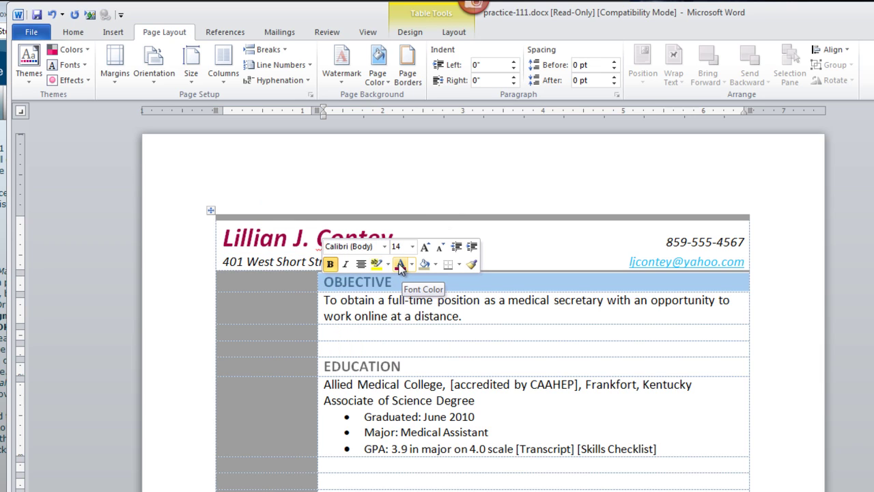
click(321, 366)
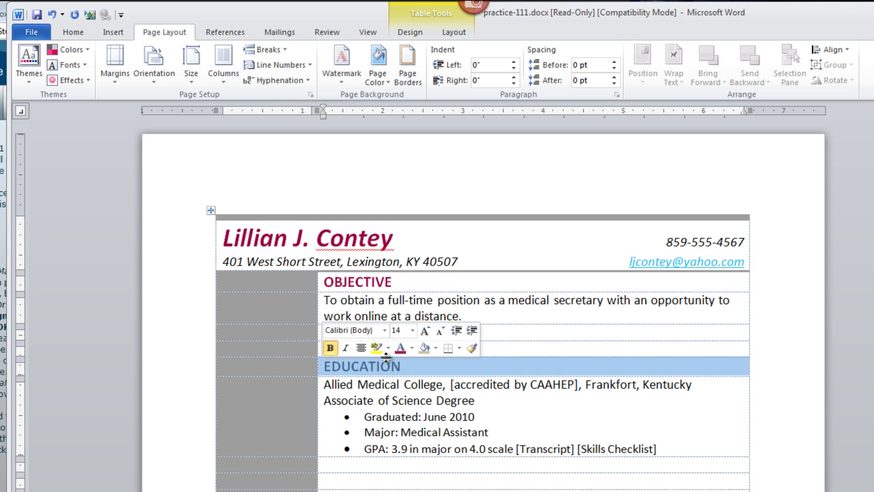
click(402, 349)
scroll(315, 321, down, 5)
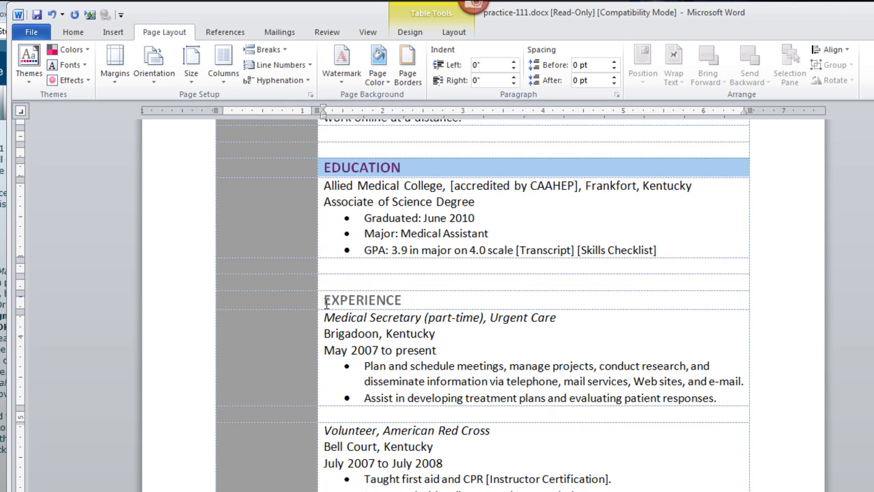
click(318, 303)
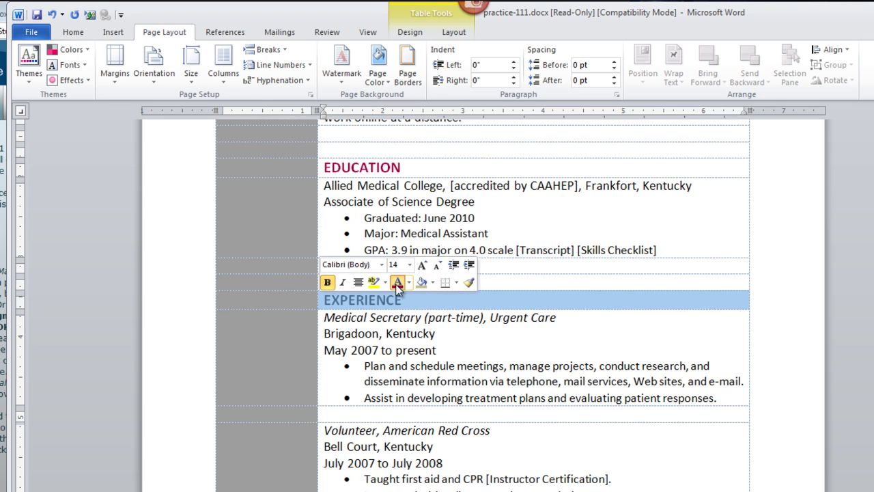
click(394, 285)
scroll(348, 301, down, 6)
click(321, 311)
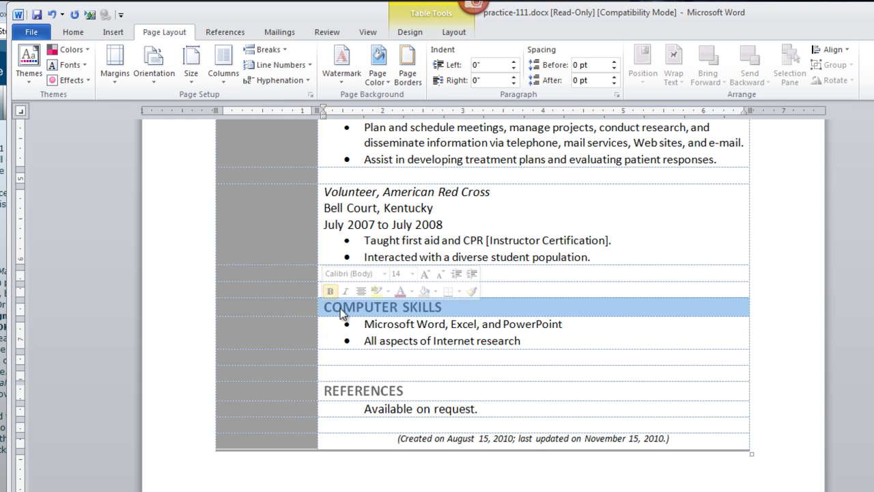
click(399, 292)
click(319, 393)
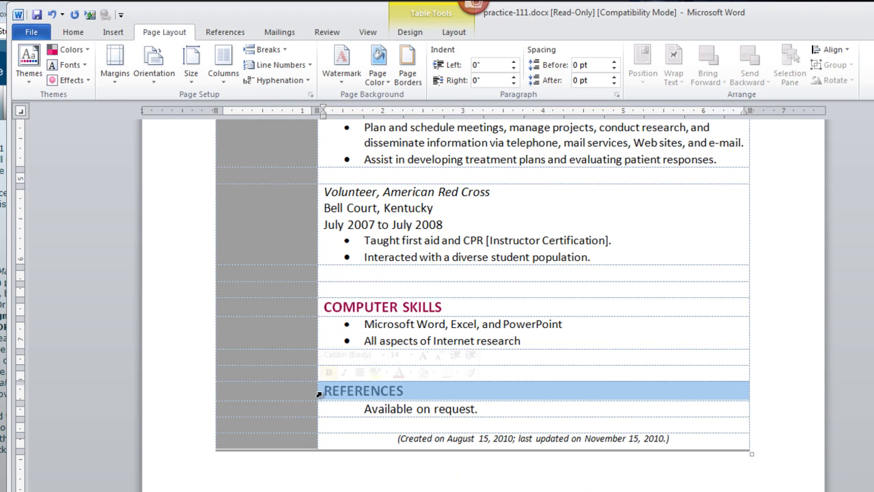
click(399, 374)
click(566, 423)
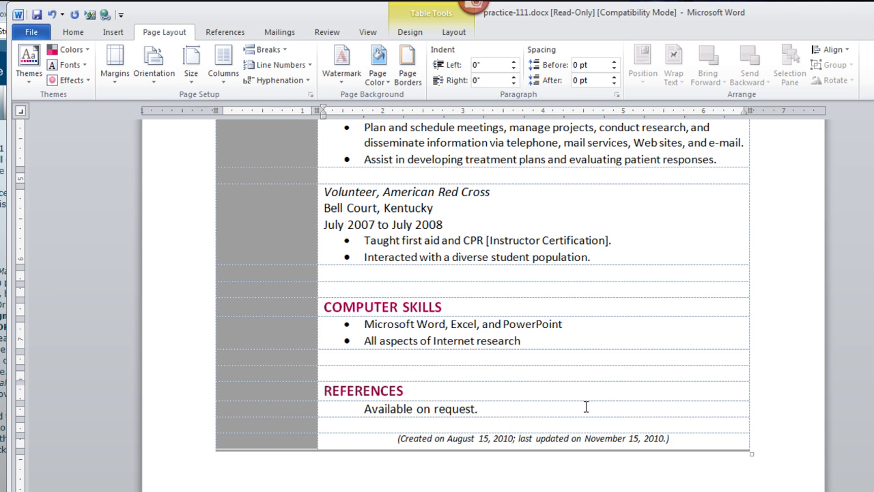
Apply the Median theme colours to the resume, giving a tan left column and blue headings.
scroll(585, 407, up, 15)
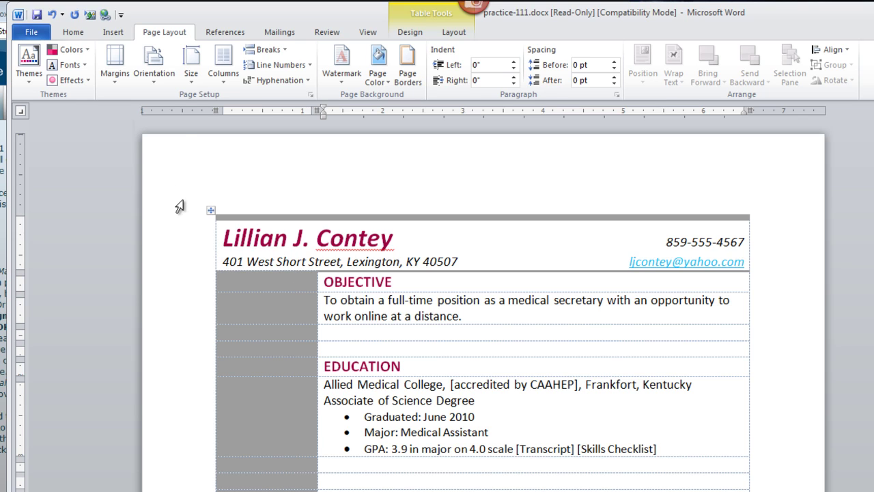
click(85, 49)
click(86, 146)
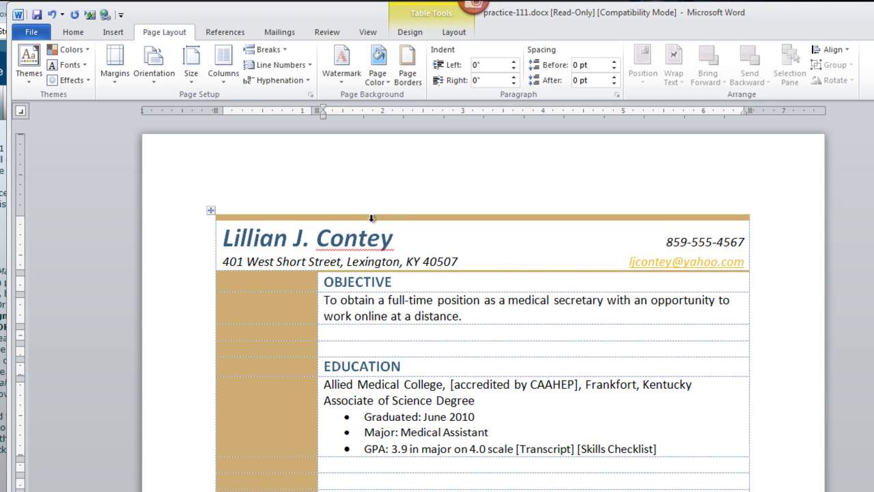
Check the name's font colour palette and close it without changing the colour.
click(348, 237)
right_click(389, 240)
click(500, 233)
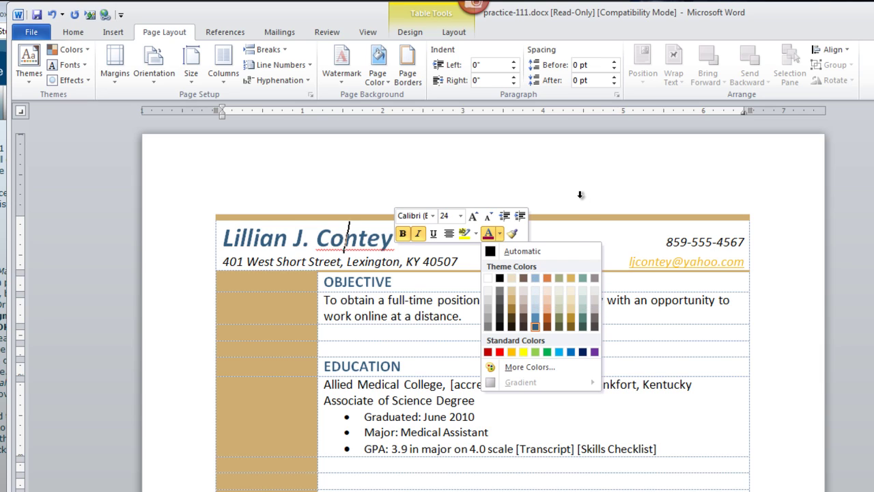
key(Escape)
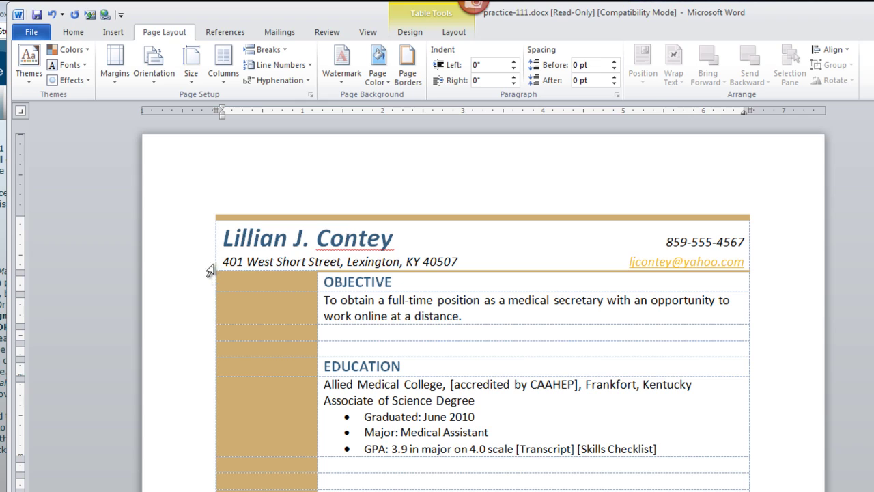
Browse the theme fonts gallery and close it, keeping the original fonts.
click(84, 64)
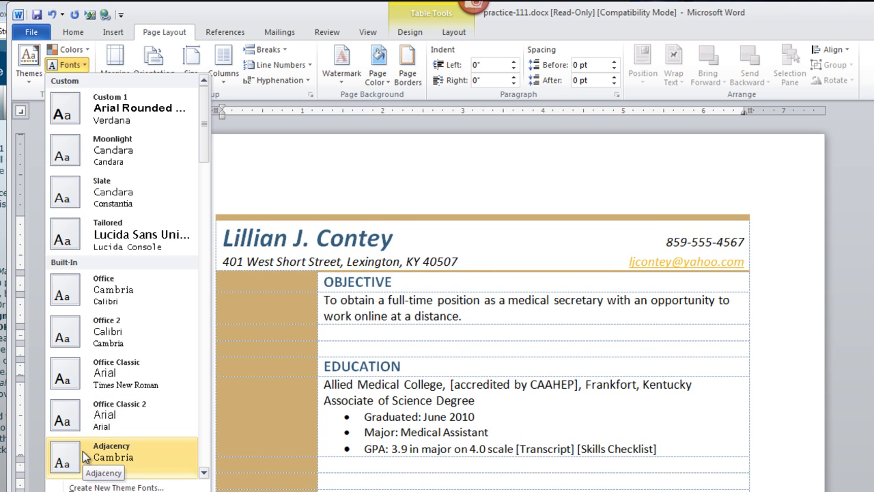
scroll(85, 456, down, 5)
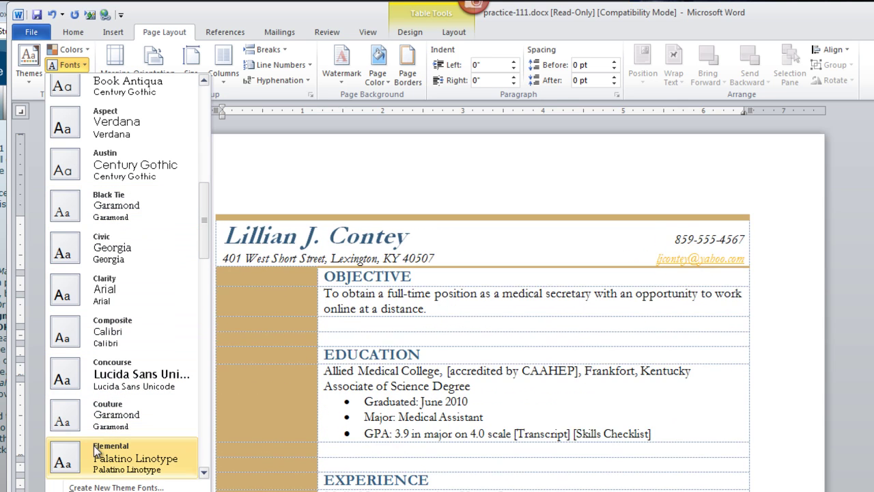
click(309, 159)
Turn off View Gridlines for the table so only the tan borders show.
click(453, 32)
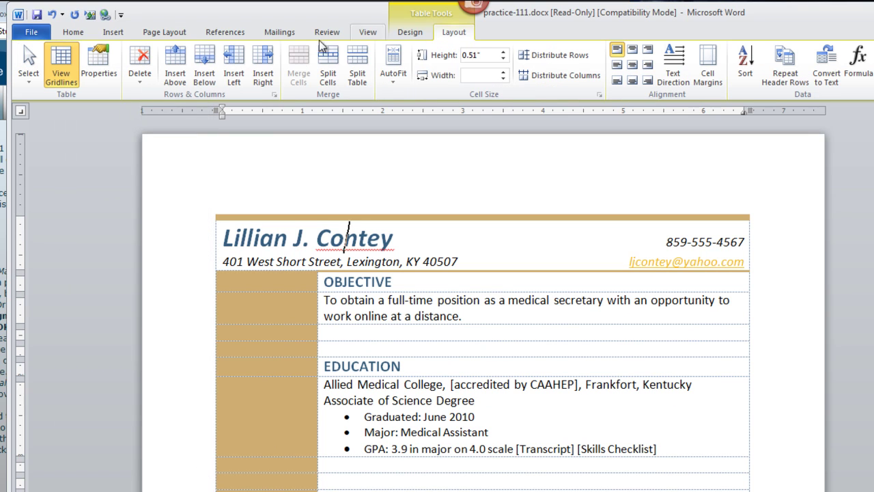
click(59, 69)
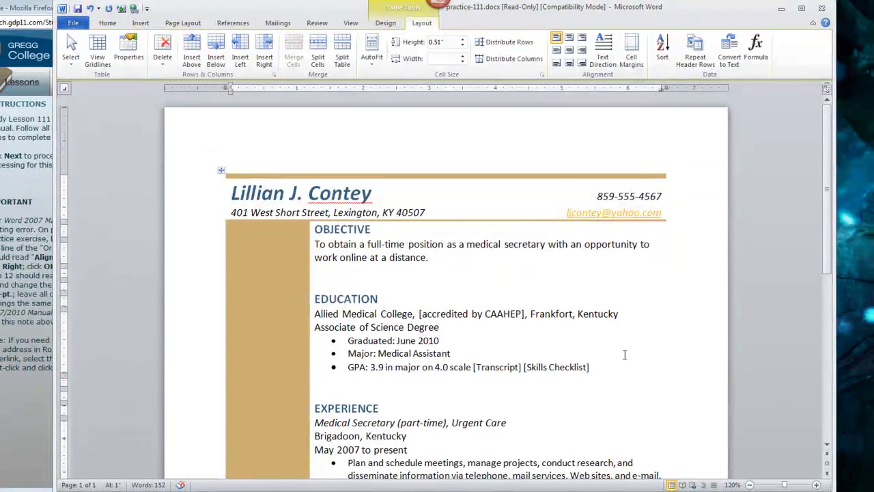
scroll(698, 434, down, 2)
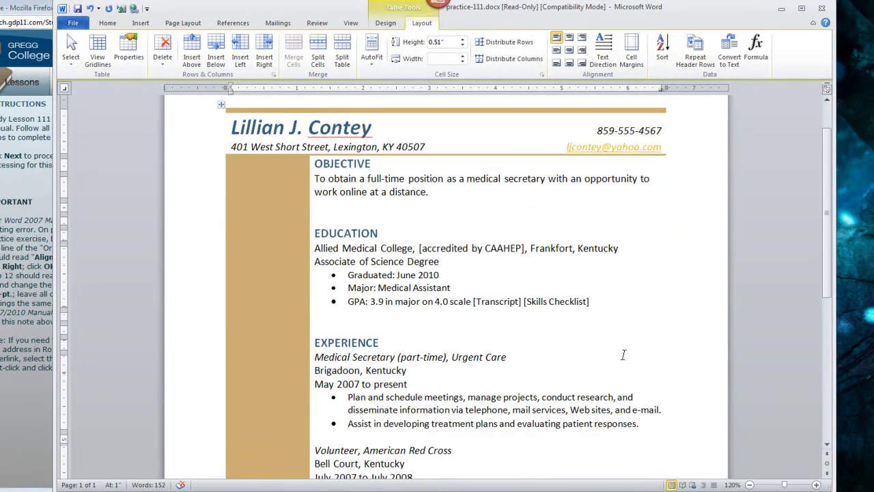
Scroll through the whole resume to review the finished layout.
scroll(623, 354, down, 4)
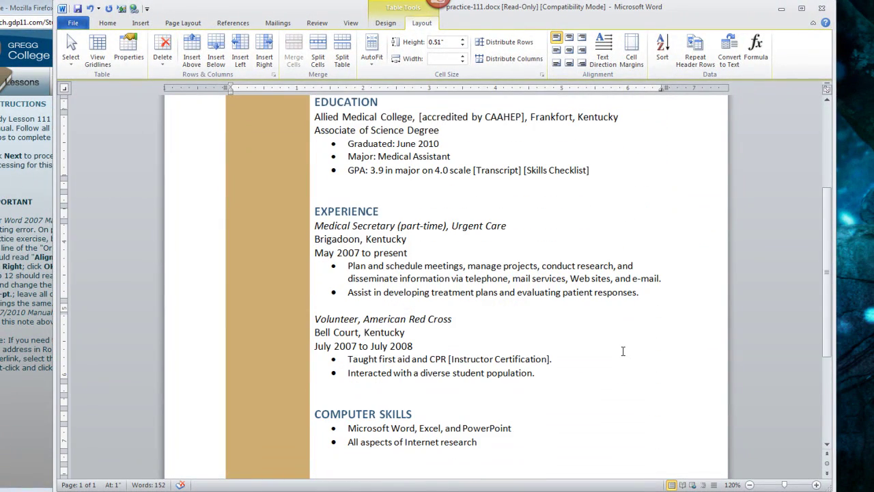
scroll(622, 351, down, 5)
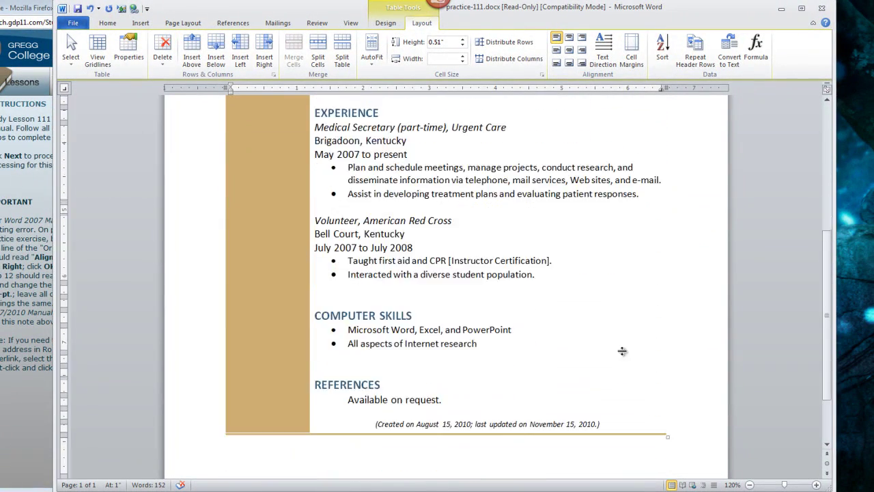
scroll(623, 351, up, 11)
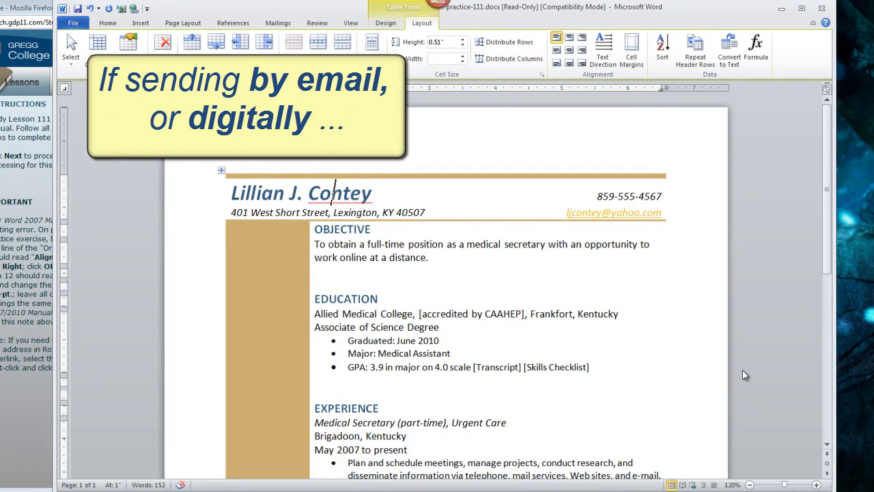
scroll(595, 371, down, 2)
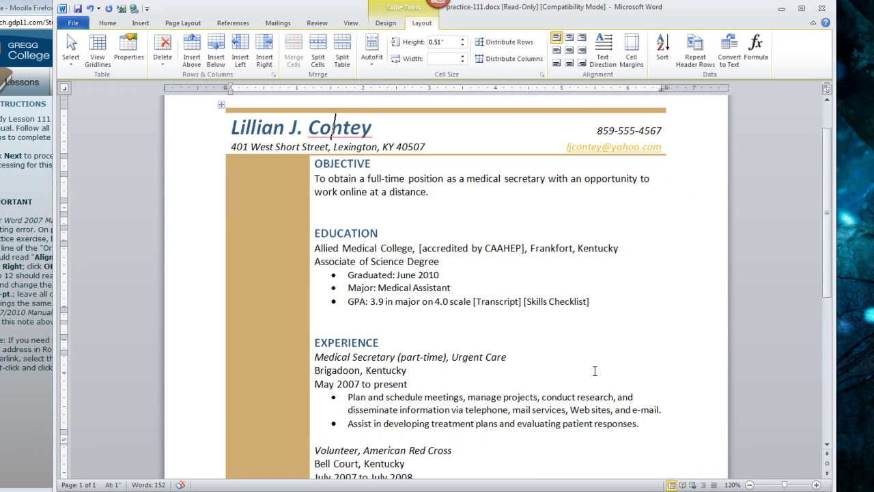
scroll(594, 371, up, 1)
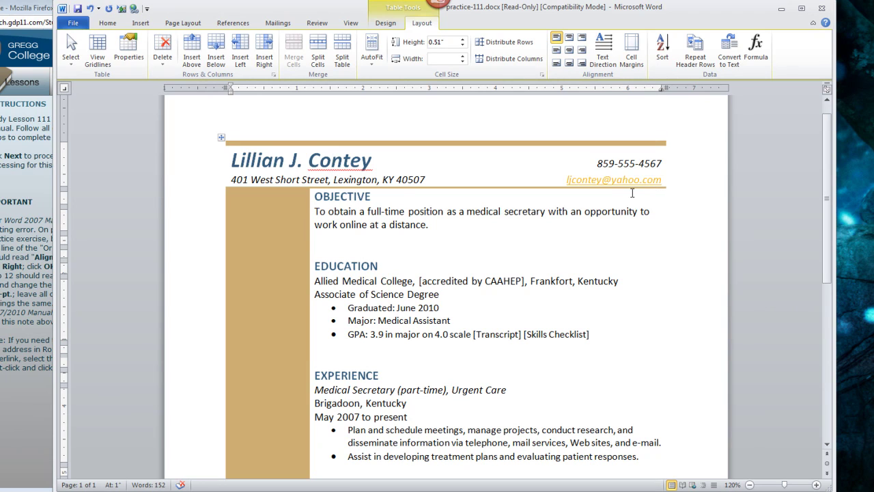
drag(566, 180, 661, 182)
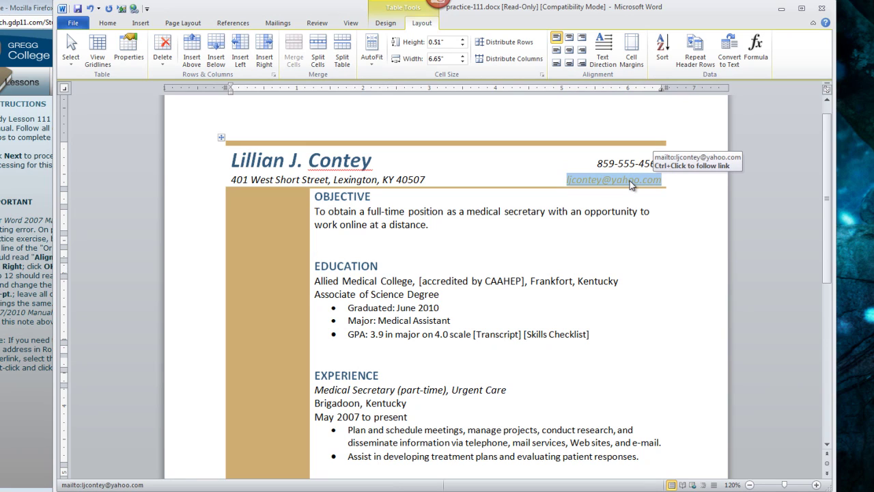
right_click(632, 185)
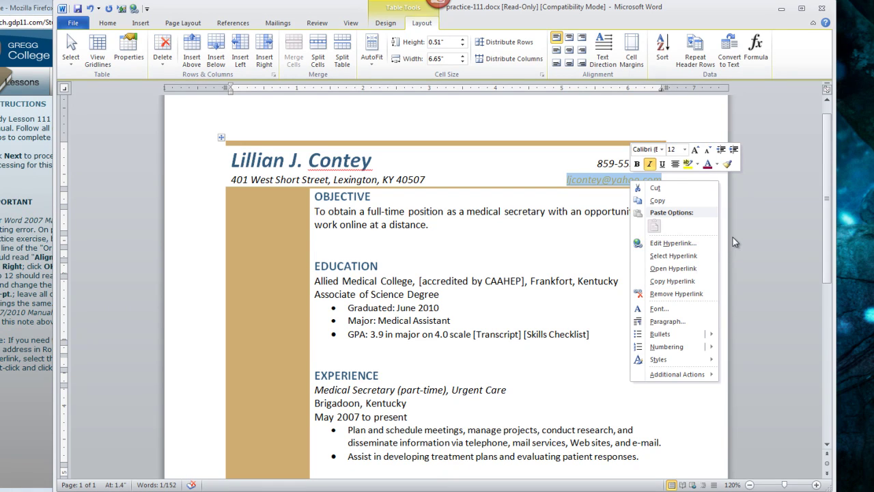
click(663, 275)
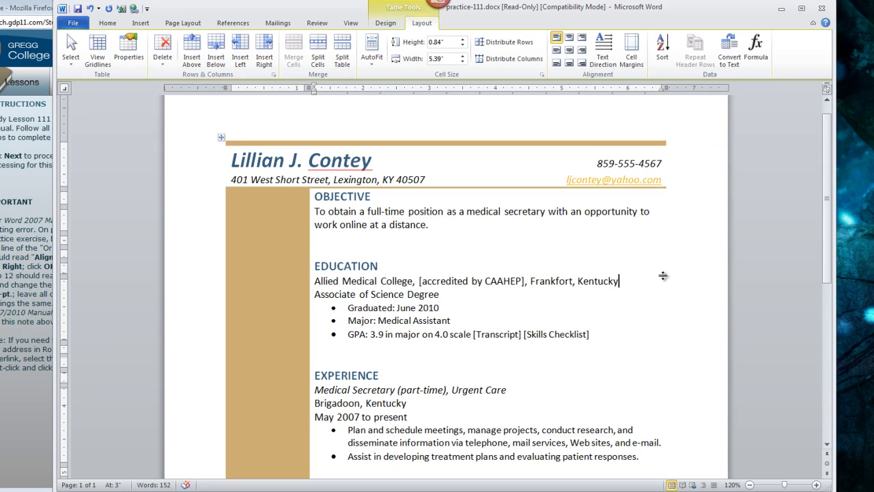